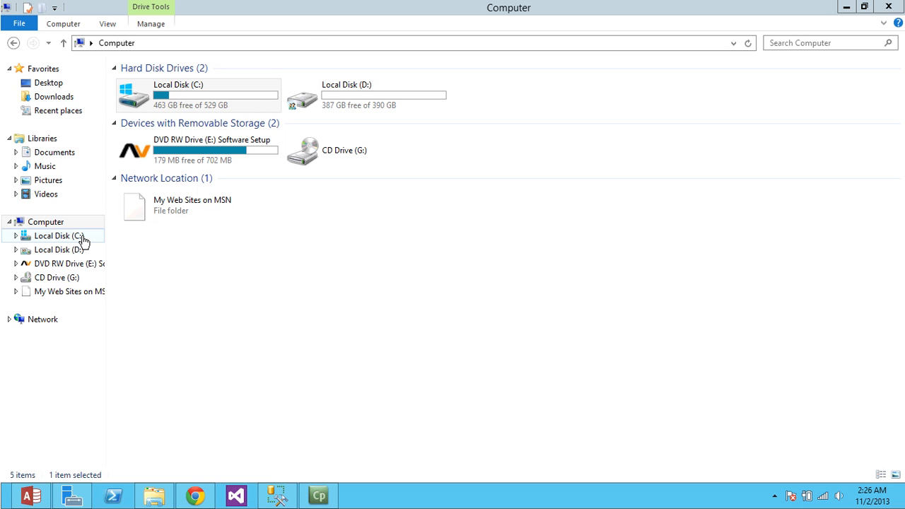
Open the standard folder of the Anviz installation under Program Files (x86) on Local Disk (C:)
left_click(80, 238)
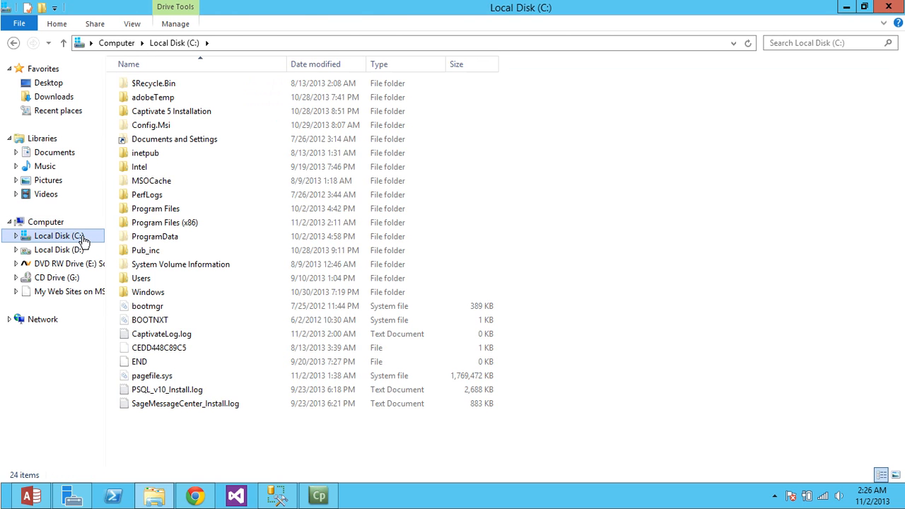
double_click(181, 223)
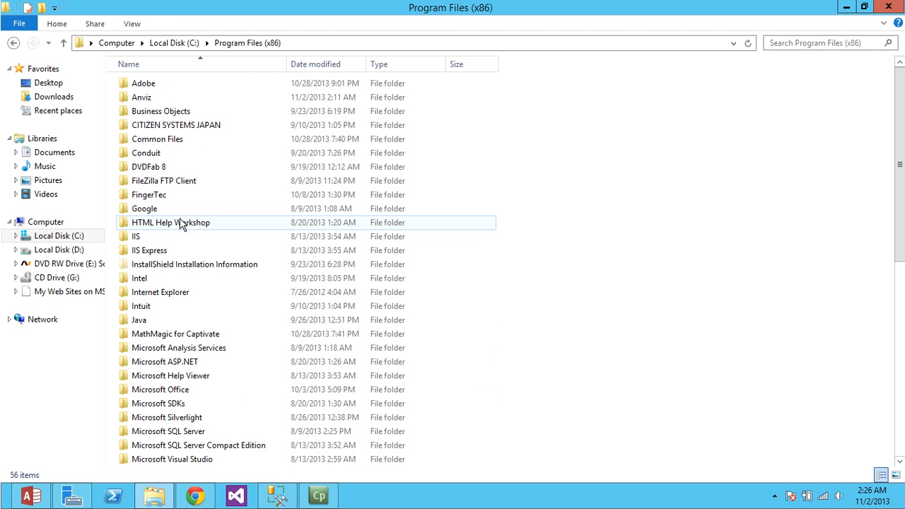
left_click(141, 99)
double_click(142, 99)
double_click(142, 89)
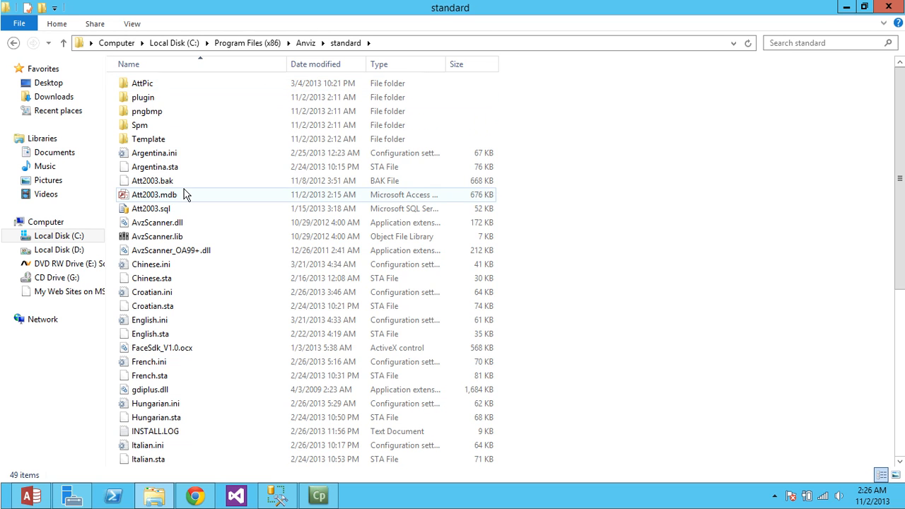
Locate the Att2003.mdb and Att2003.sql files, and open the Att2003.sql script in SQL Server Management Studio
left_click(161, 211)
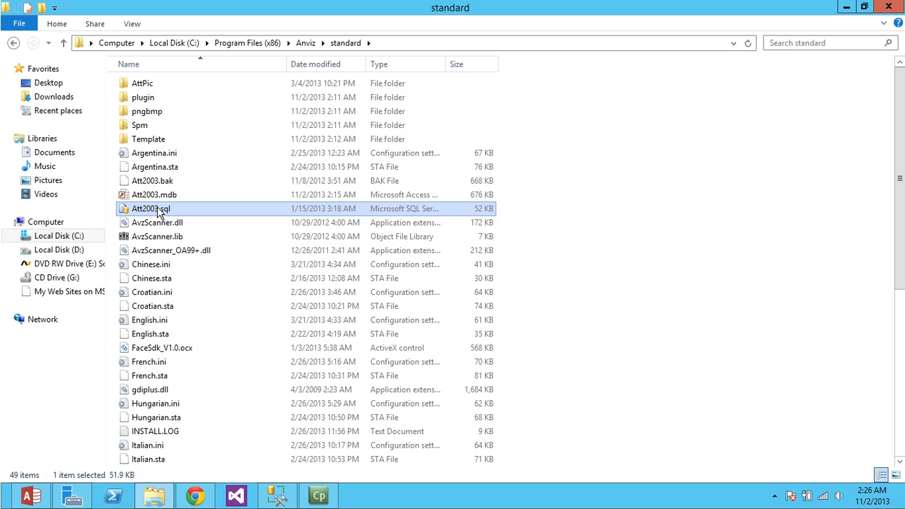
left_click(161, 198)
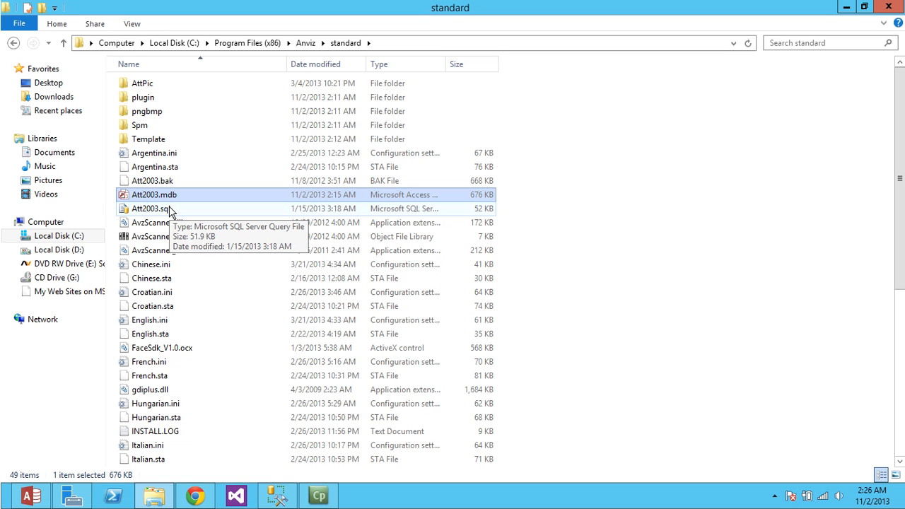
left_click(171, 210)
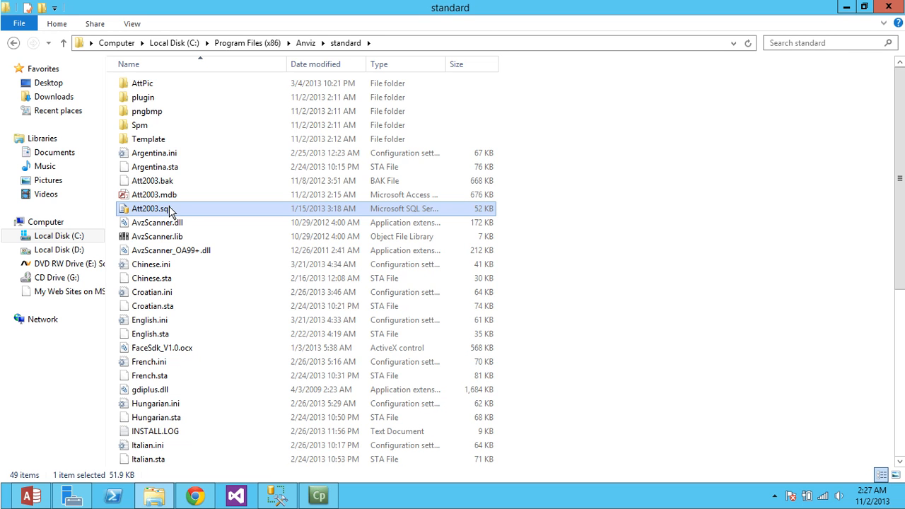
double_click(169, 209)
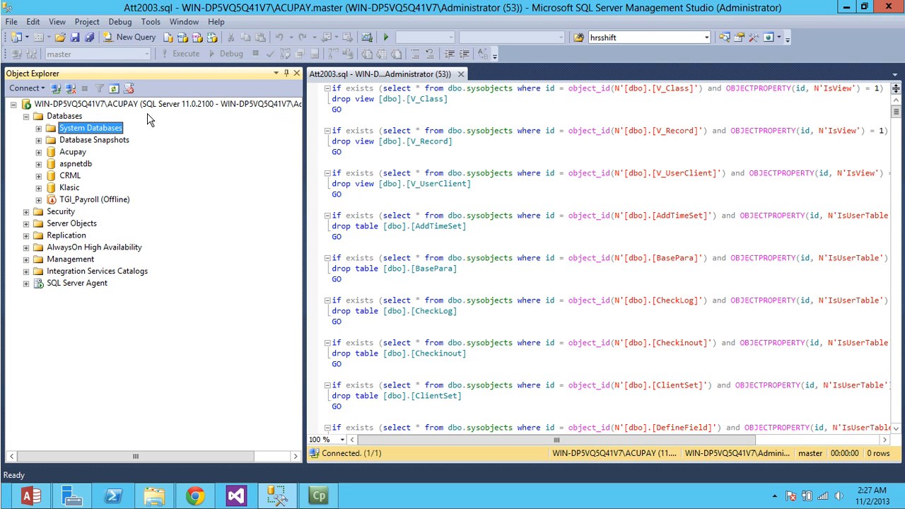
left_click(404, 207)
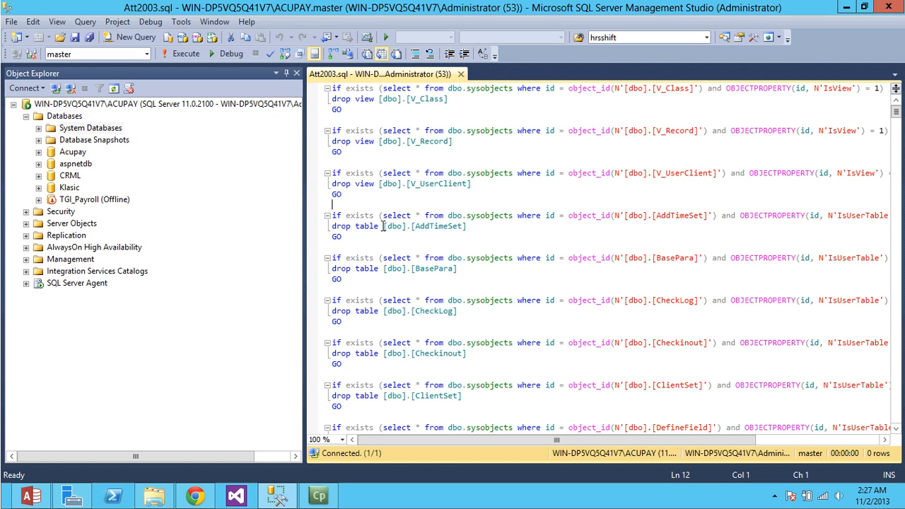
Create a new database named Anviz on the ACUPAY server instance with the default owner and file settings
right_click(60, 118)
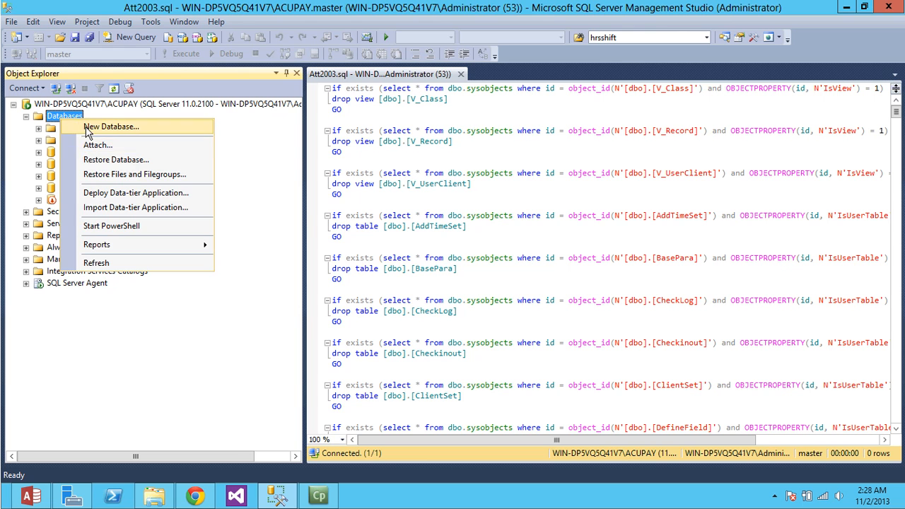
left_click(79, 126)
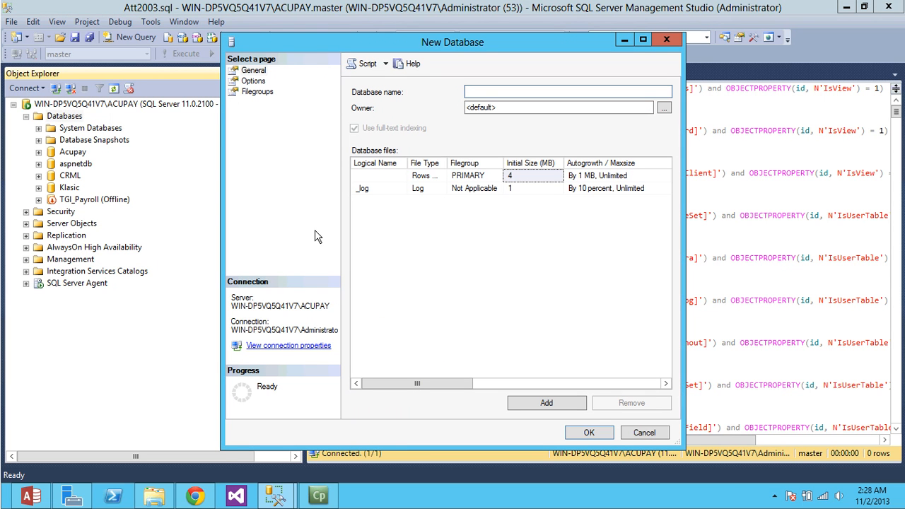
type("Anviz")
left_click(587, 434)
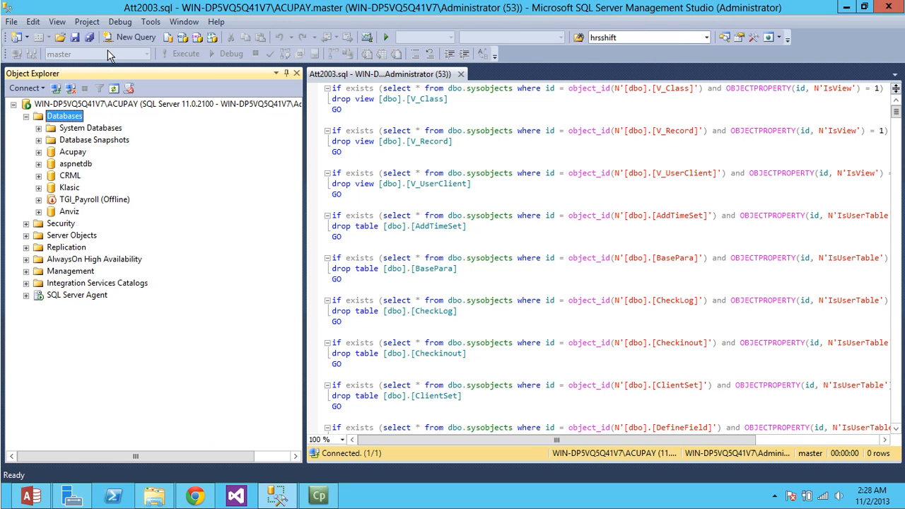
Set Anviz as the target database of the Att2003.sql script and execute the script
left_click(405, 206)
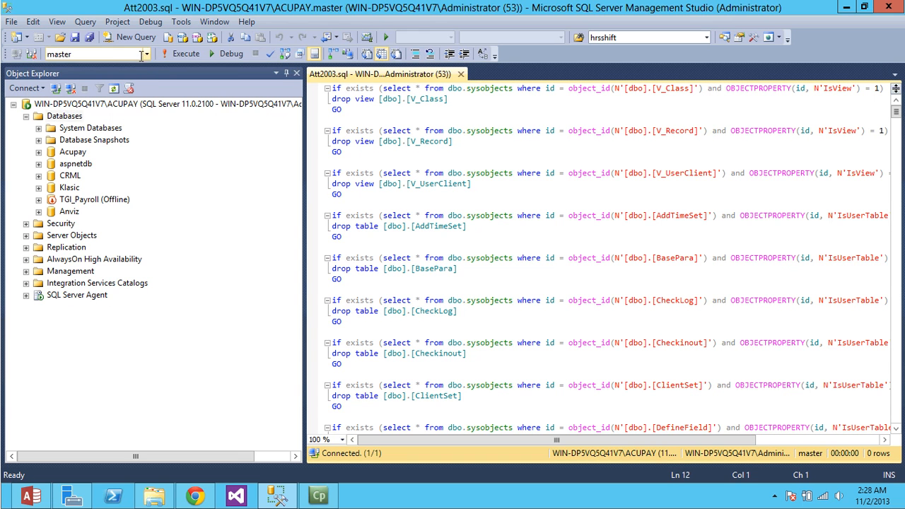
left_click(147, 54)
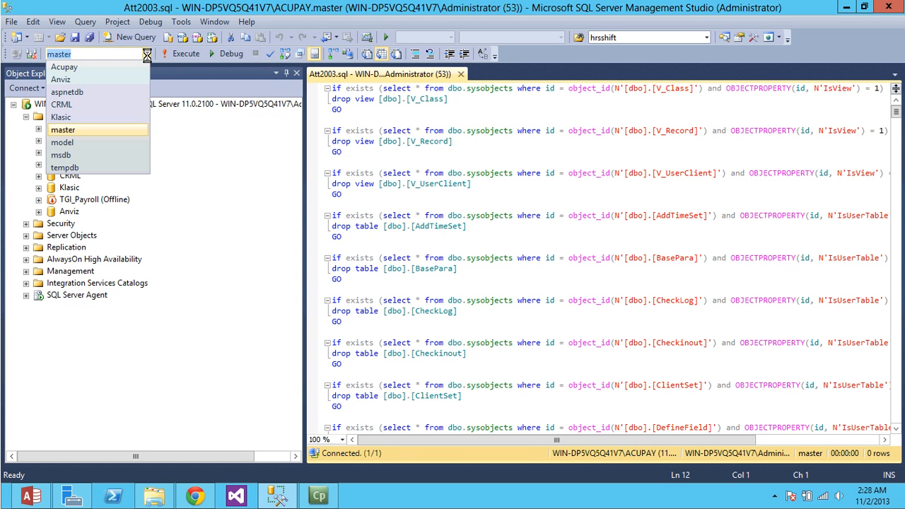
left_click(77, 80)
left_click(390, 224)
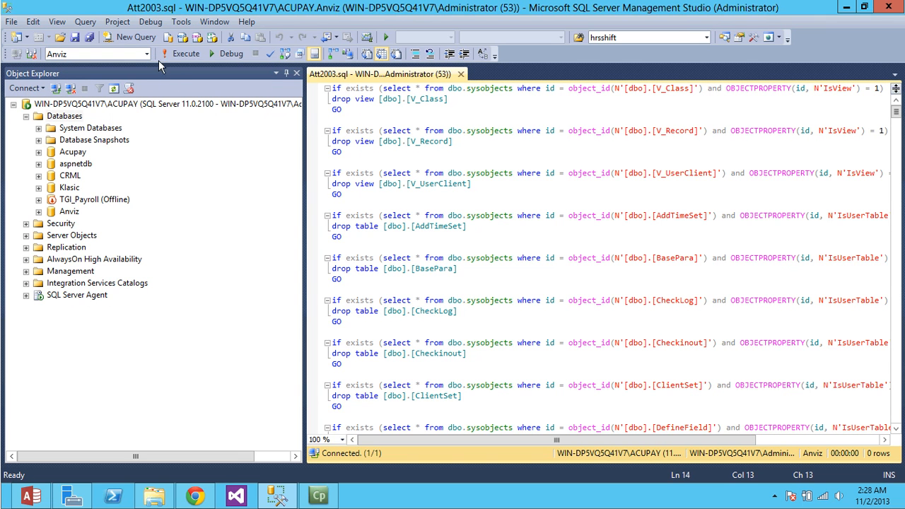
left_click(182, 55)
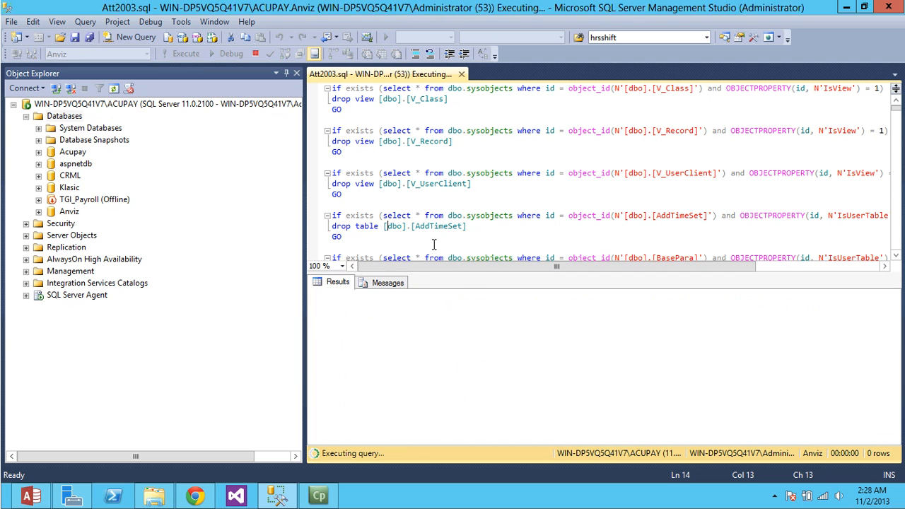
left_click(381, 331)
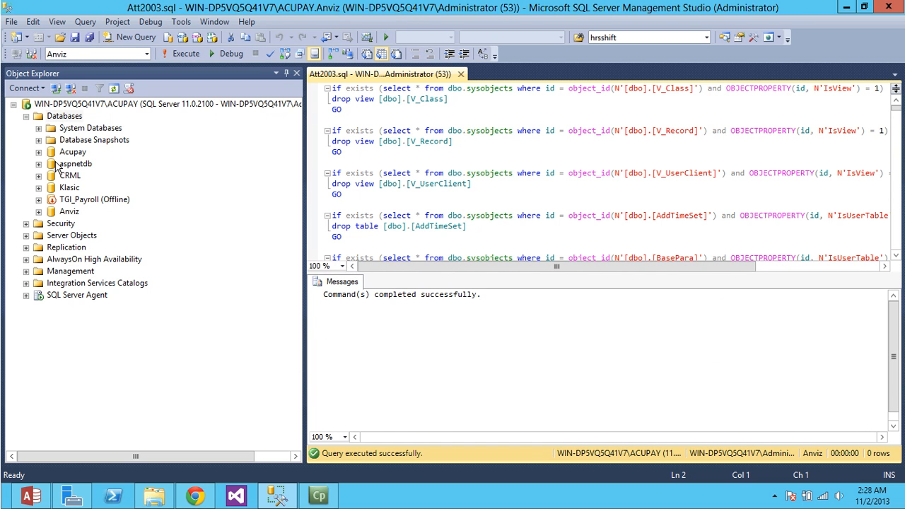
Refresh the server's object tree, expand the Anviz database to examine its tables, and close the Att2003.sql script
left_click(69, 212)
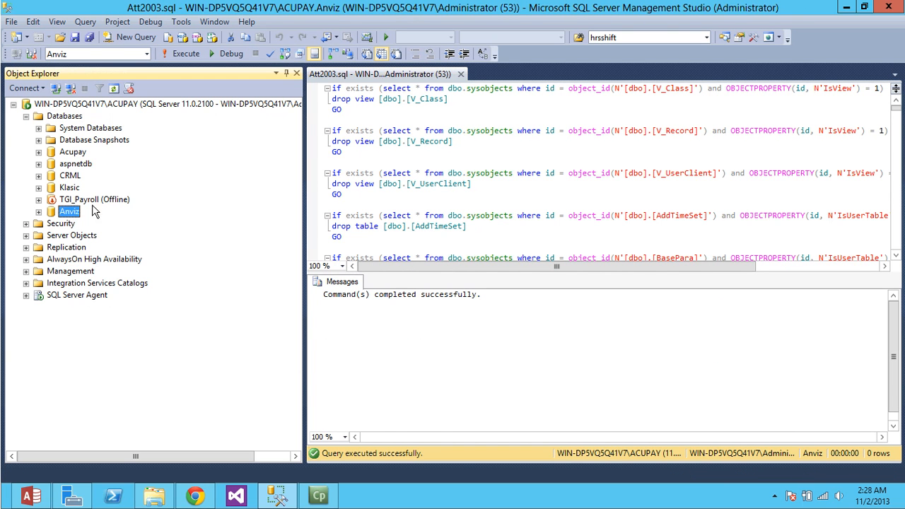
left_click(77, 104)
left_click(117, 90)
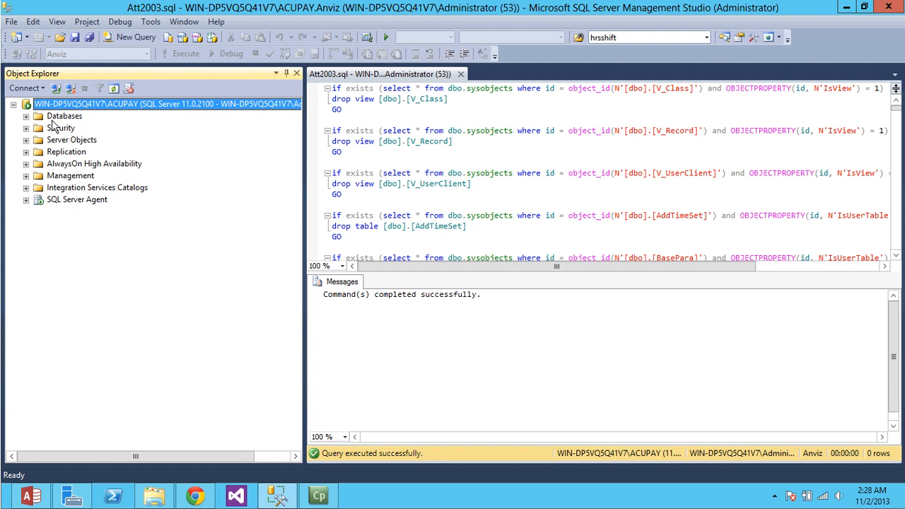
left_click(26, 116)
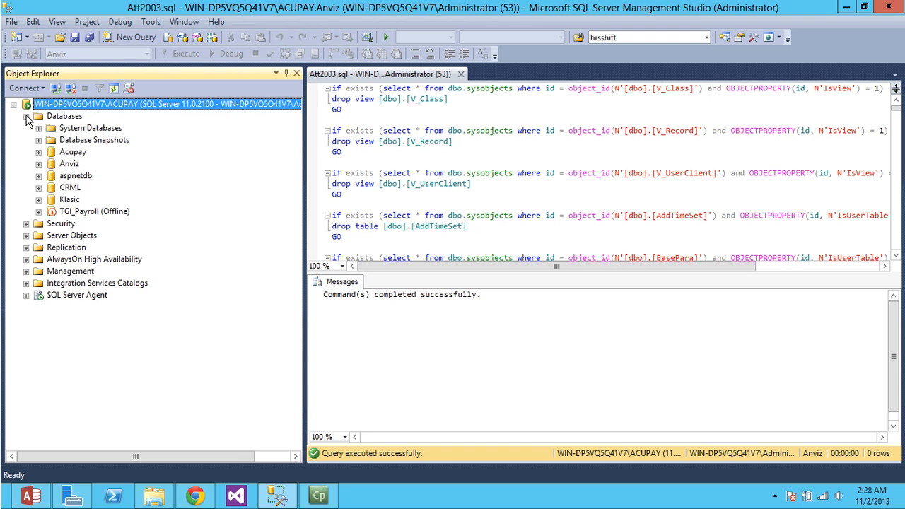
left_click(38, 163)
left_click(50, 187)
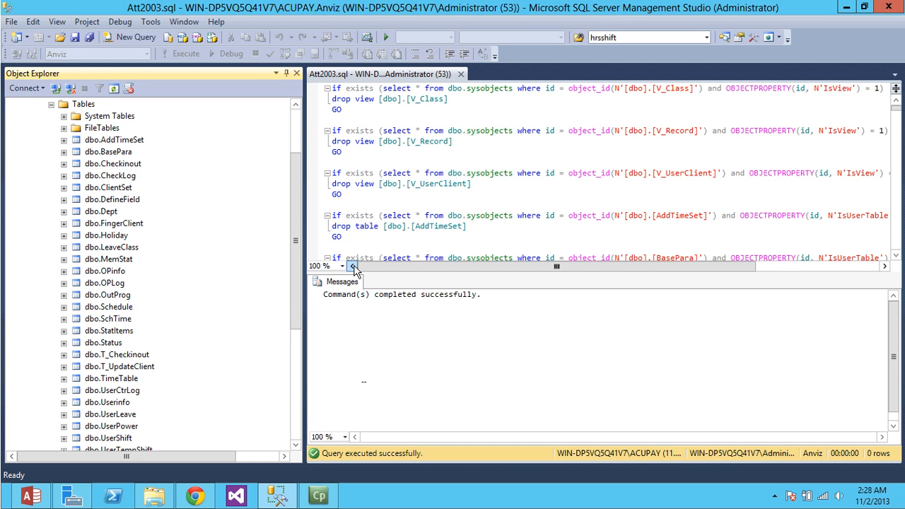
left_click(460, 73)
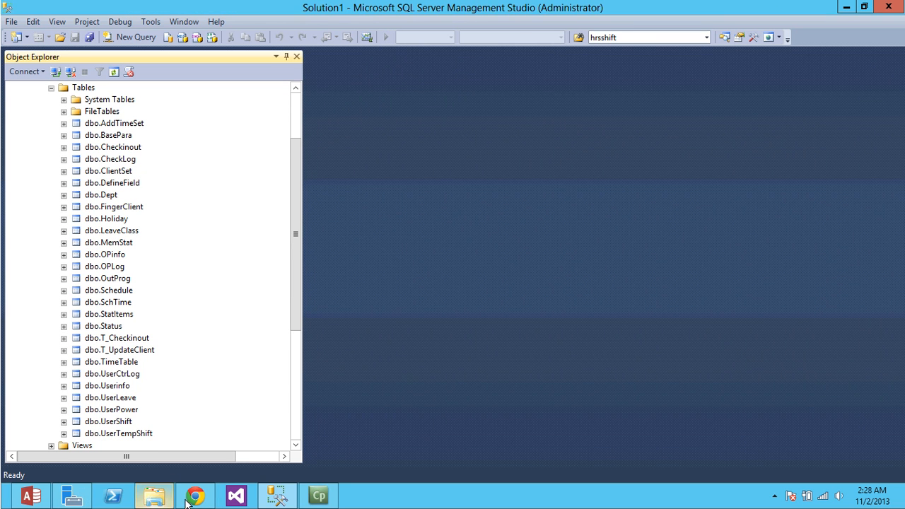
Minimize the open windows, launch Anviz Intelligent Management from the desktop, and log in as Admin with a blank password
left_click(845, 7)
left_click(845, 7)
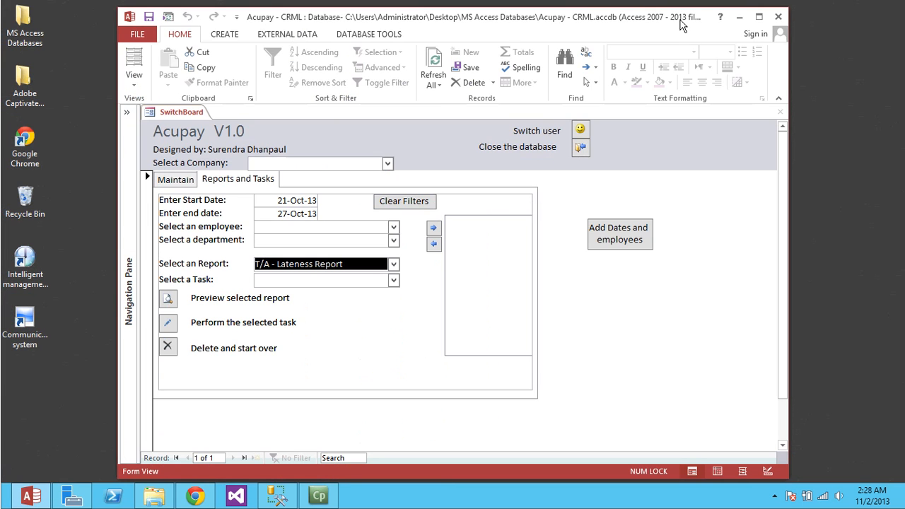
left_click(736, 17)
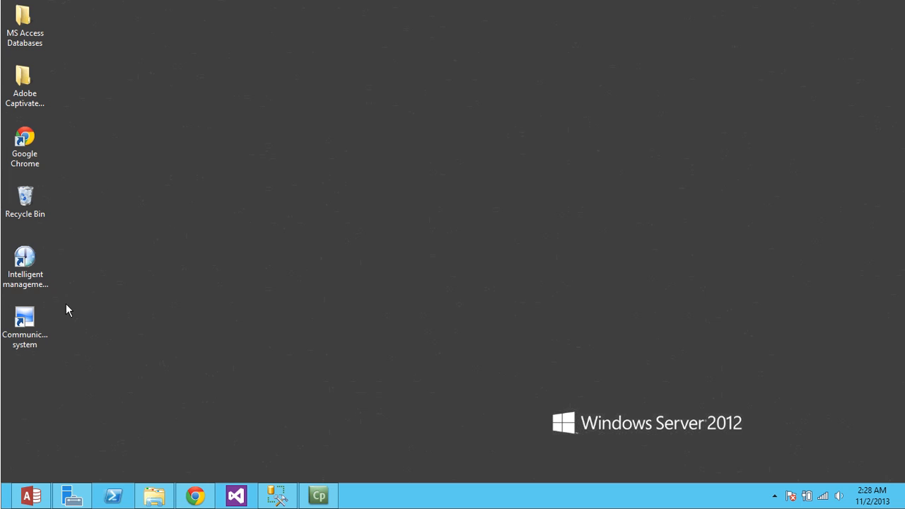
double_click(30, 275)
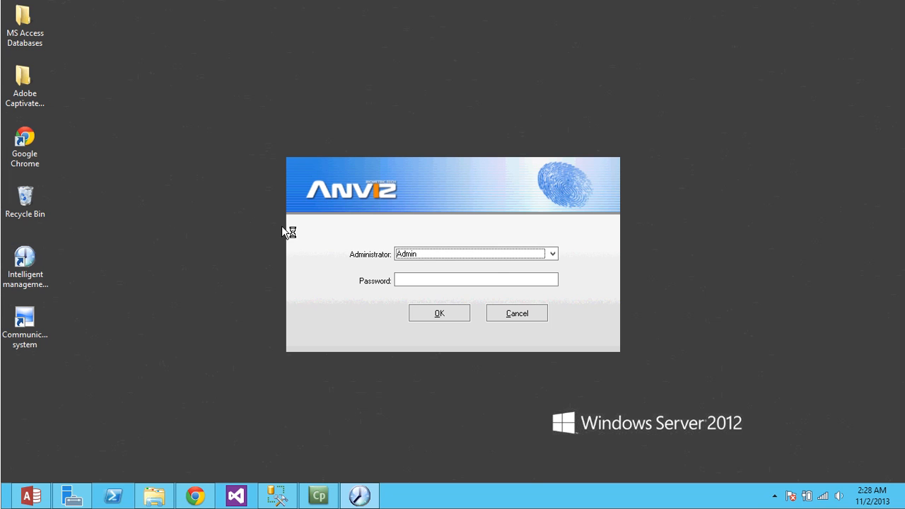
left_click(443, 317)
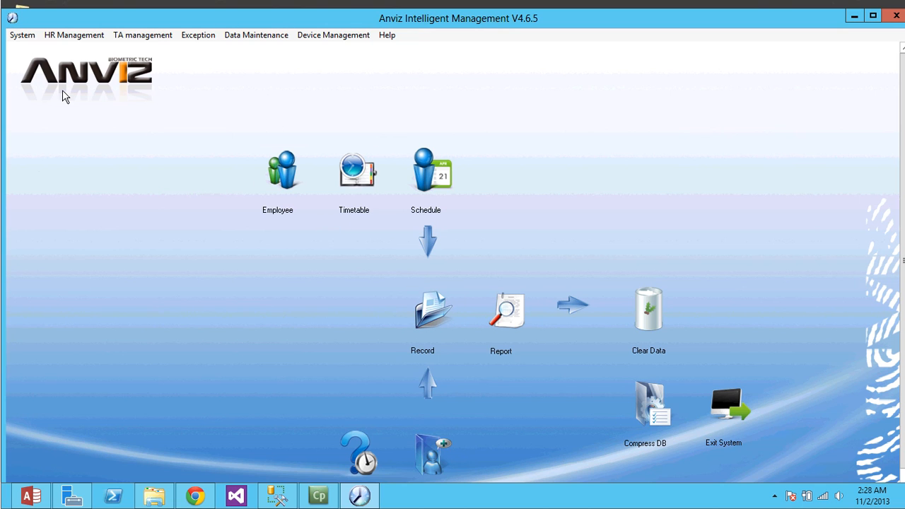
Open the DataBase Linking properties and choose SQL Server Native Client 11.0 as the data provider
left_click(32, 37)
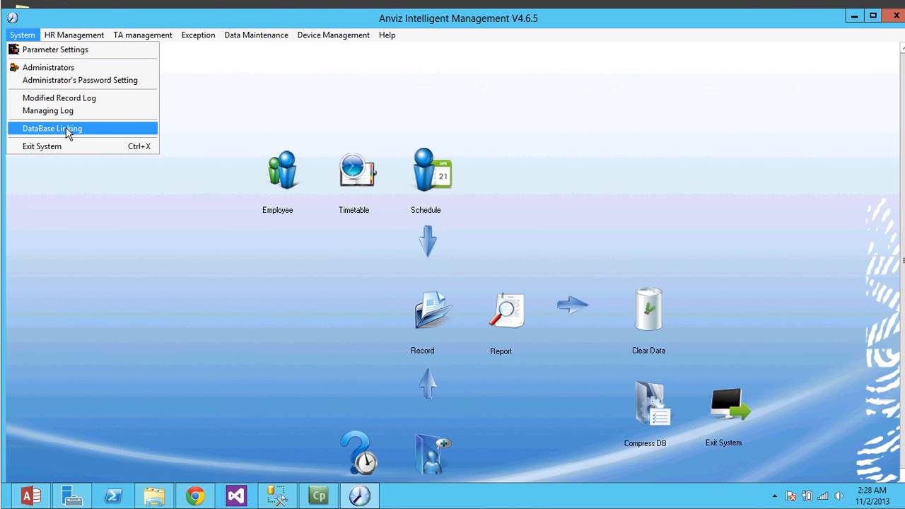
left_click(66, 128)
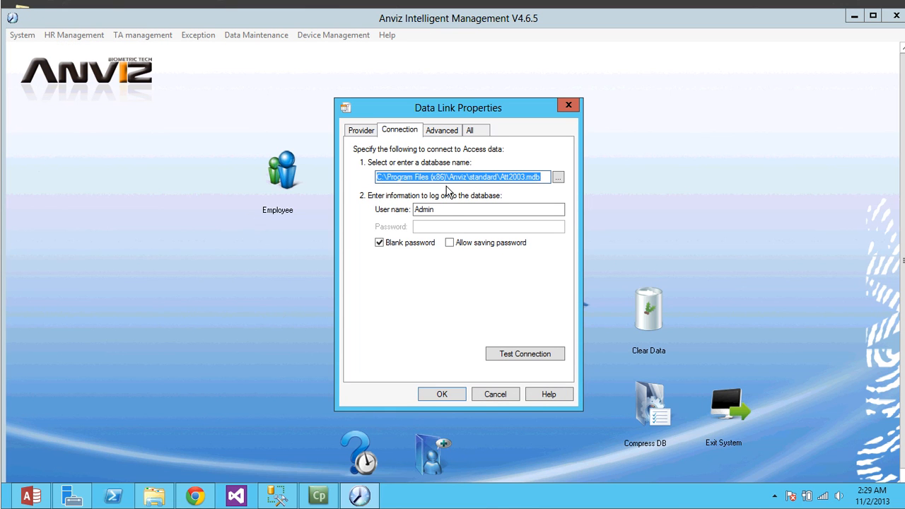
left_click(475, 176)
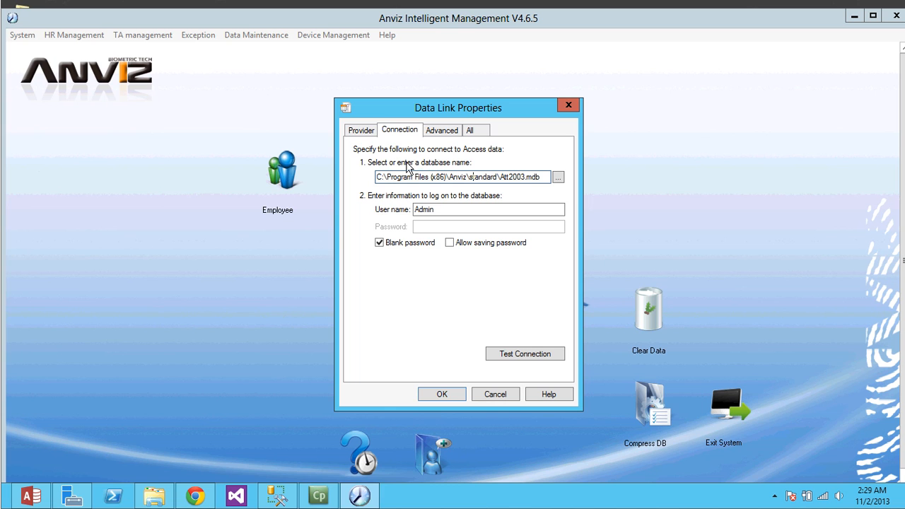
left_click(362, 131)
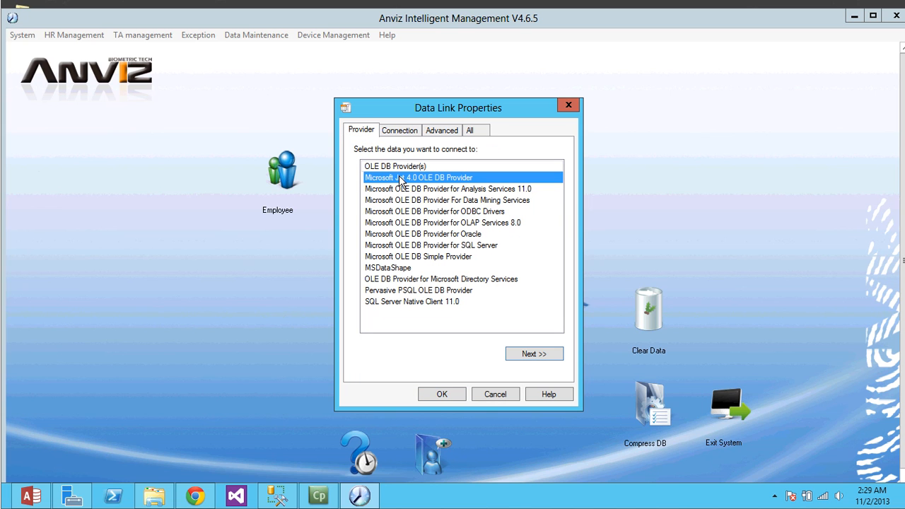
left_click(428, 301)
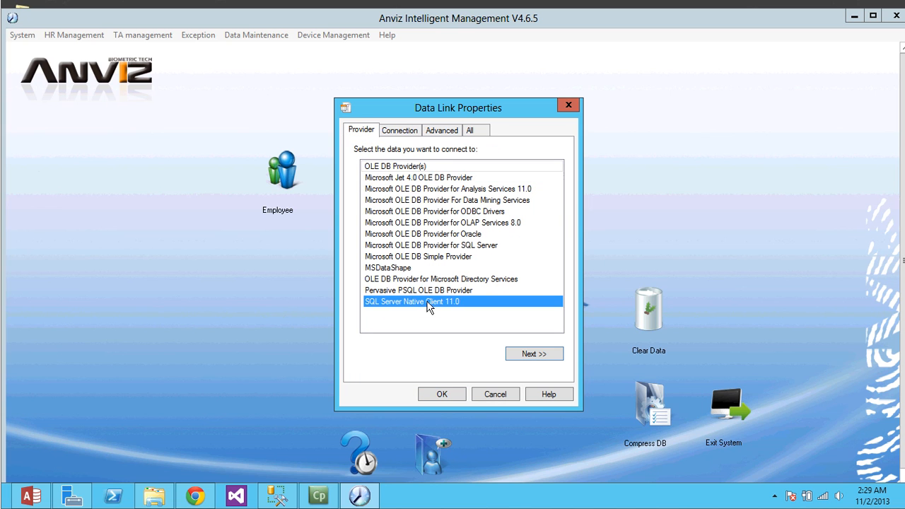
left_click(521, 356)
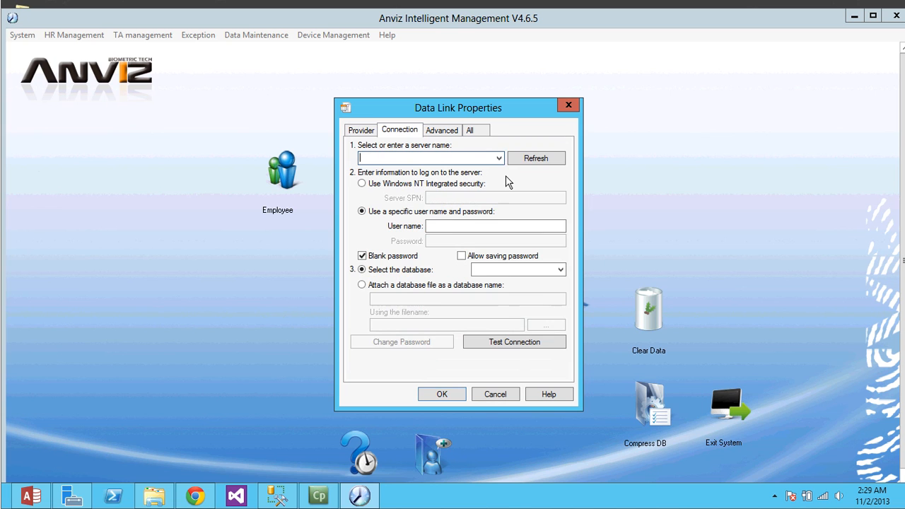
left_click(499, 158)
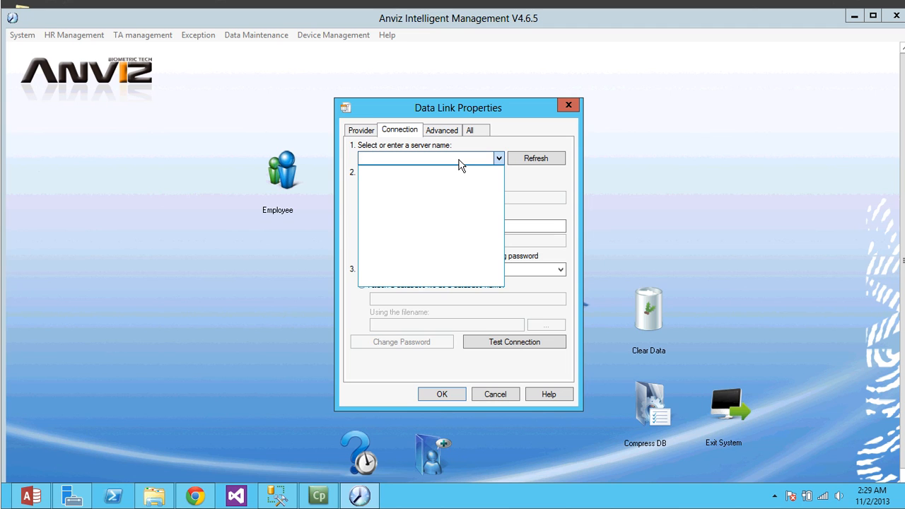
left_click(460, 160)
type(".\\")
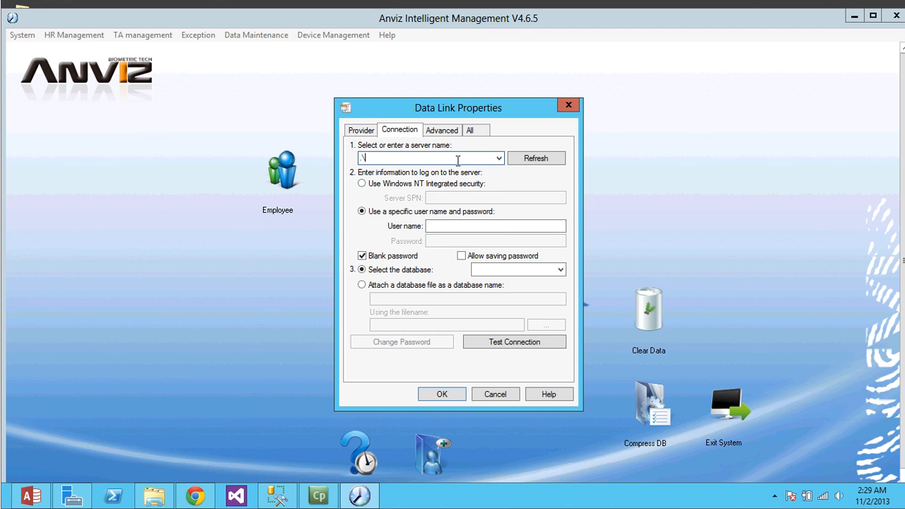
left_click(277, 495)
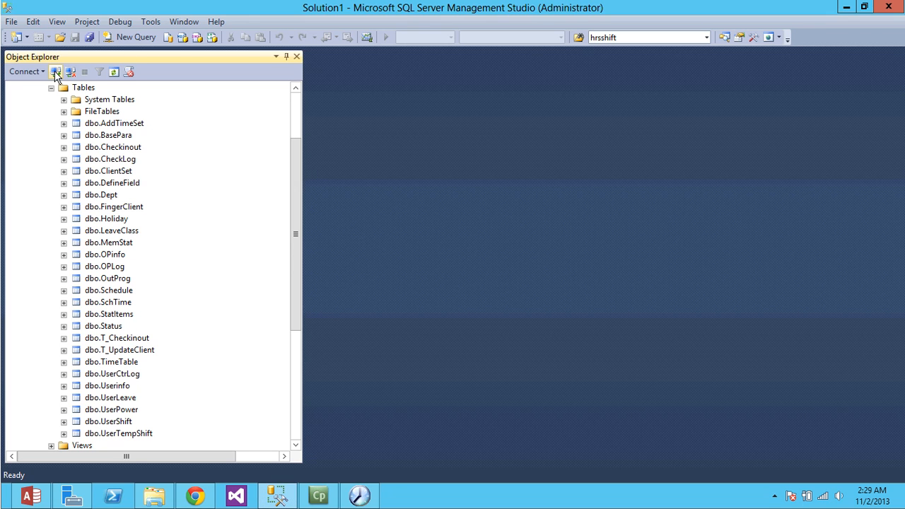
left_click(56, 72)
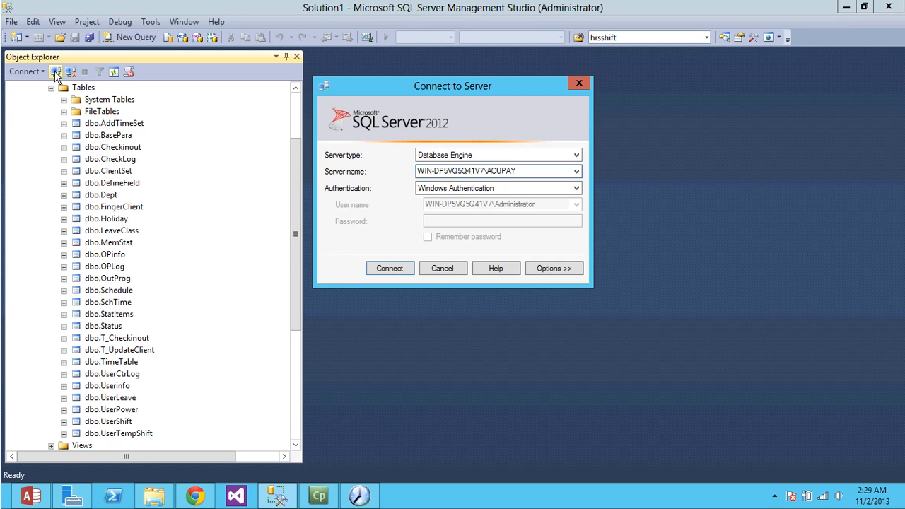
key("Escape")
key("alt+Tab")
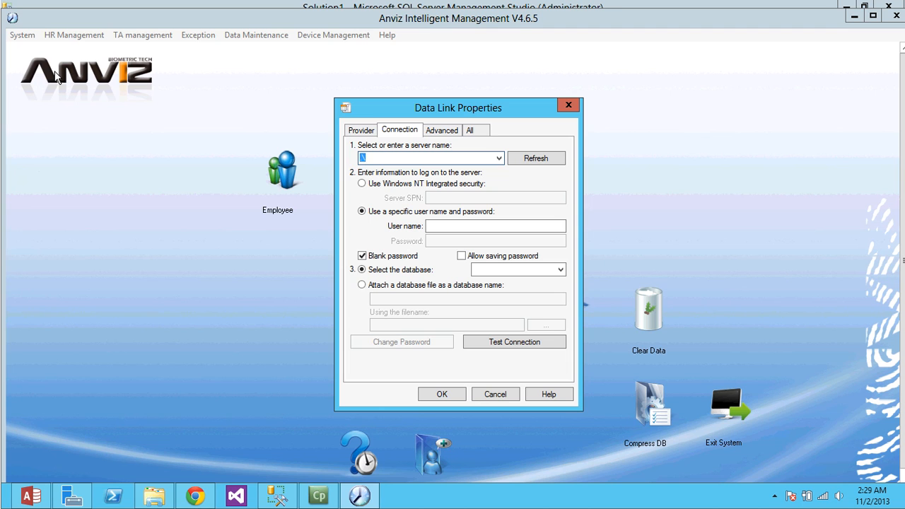
left_click(408, 157)
type("acupay")
key("Tab")
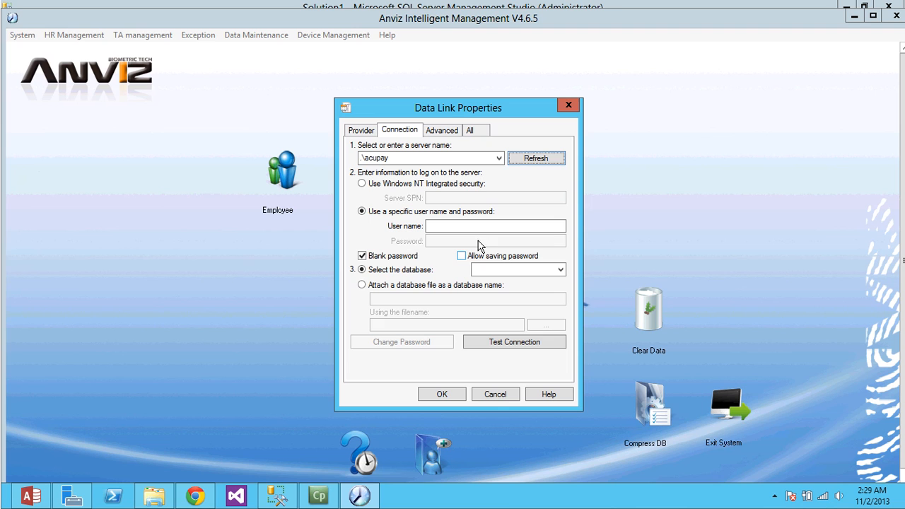
Use Windows NT Integrated security with the Anviz database, test the connection, and accept the data link properties
left_click(372, 185)
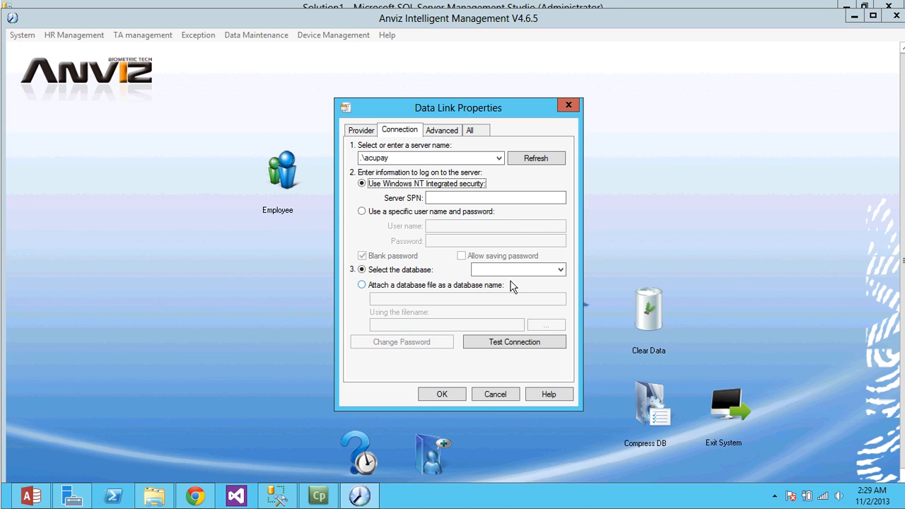
left_click(560, 269)
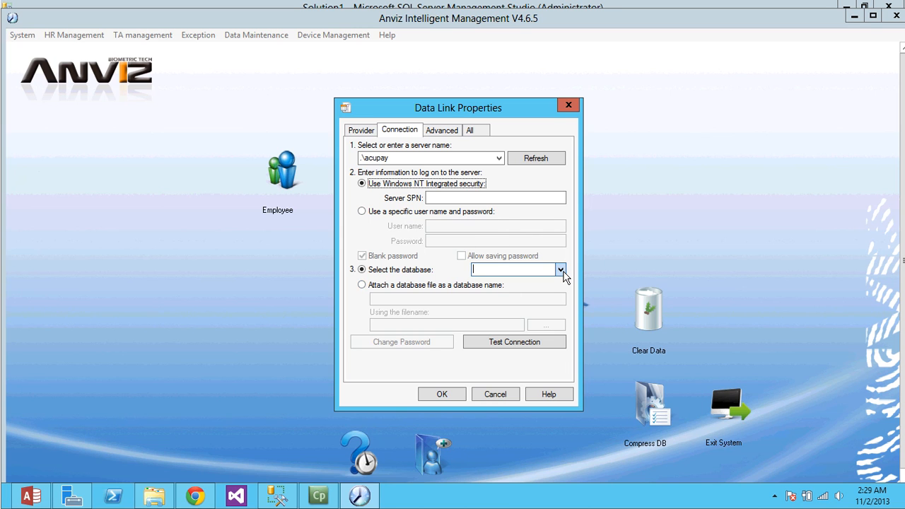
left_click(519, 290)
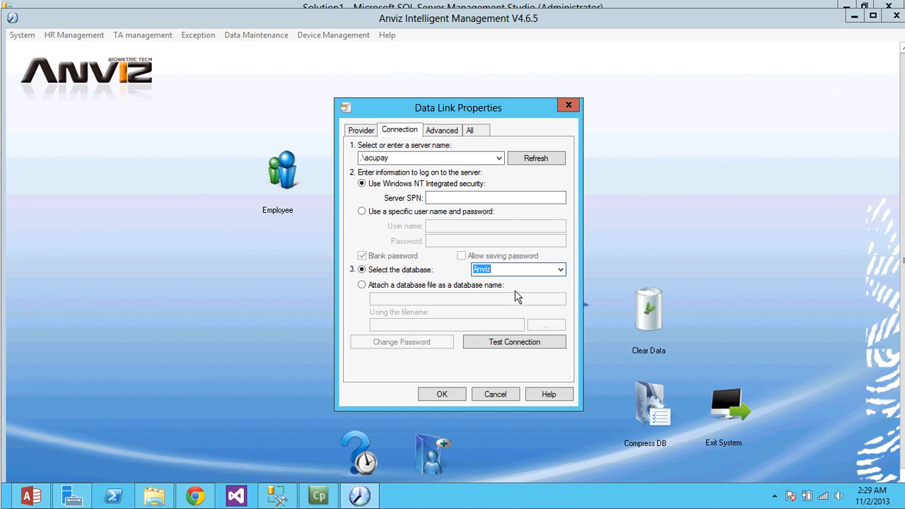
left_click(496, 345)
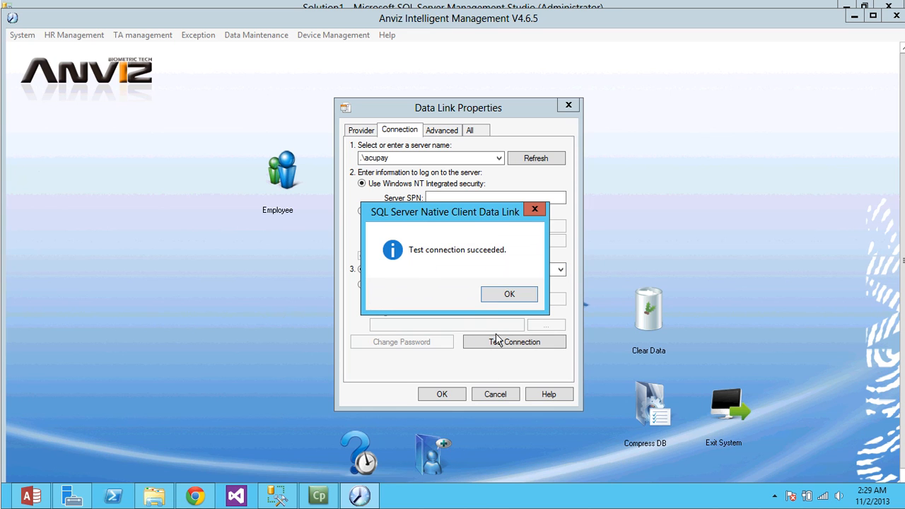
left_click(492, 297)
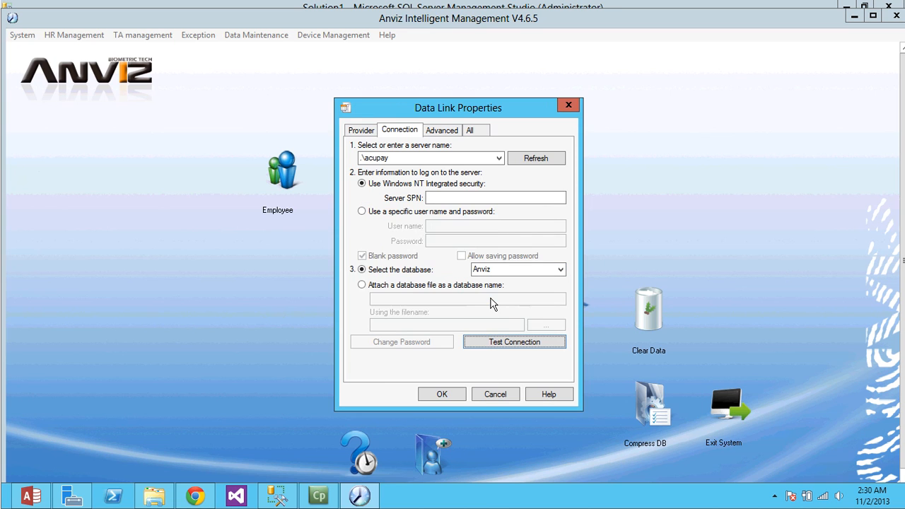
left_click(455, 395)
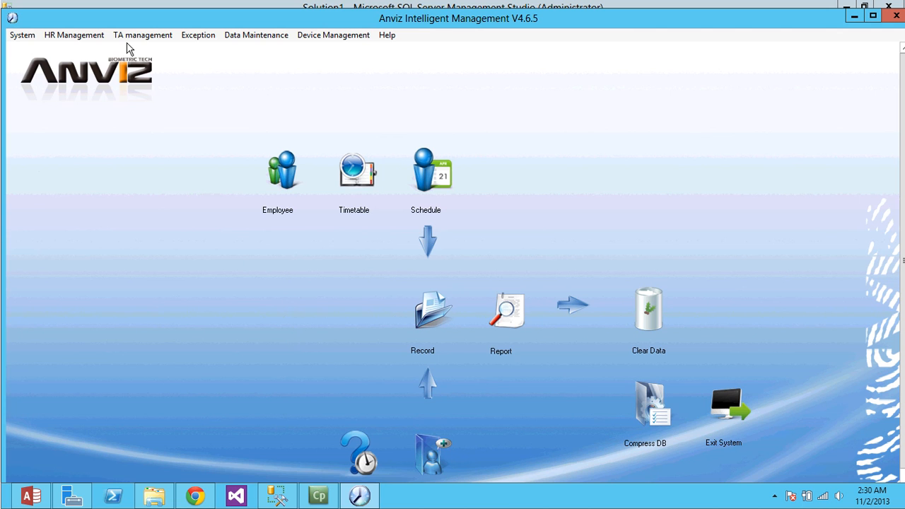
Open the connection to the time attendance device from Anviz Intelligent Management to launch Communication Management Software
left_click(133, 38)
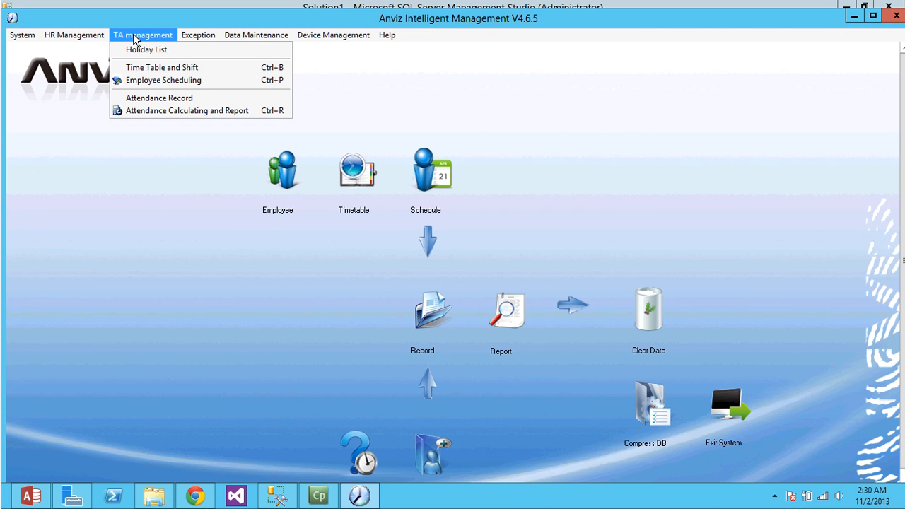
mouse_move(231, 41)
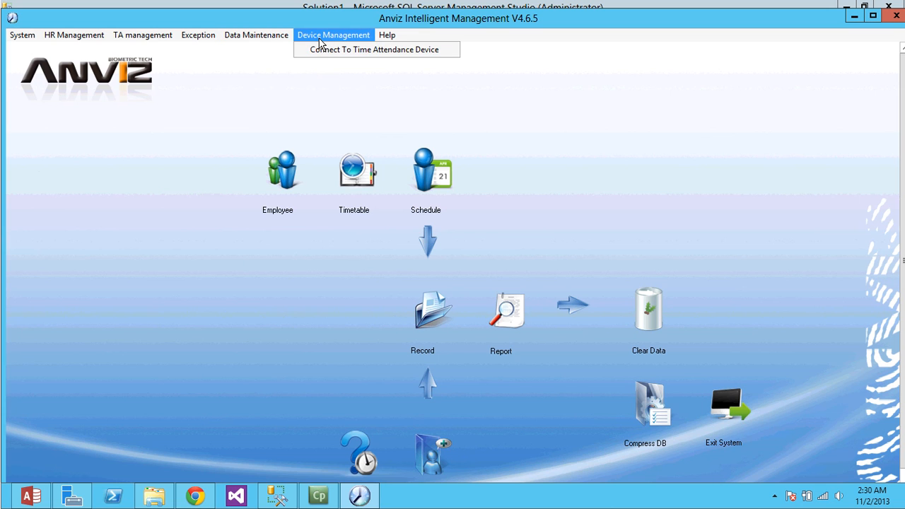
left_click(323, 50)
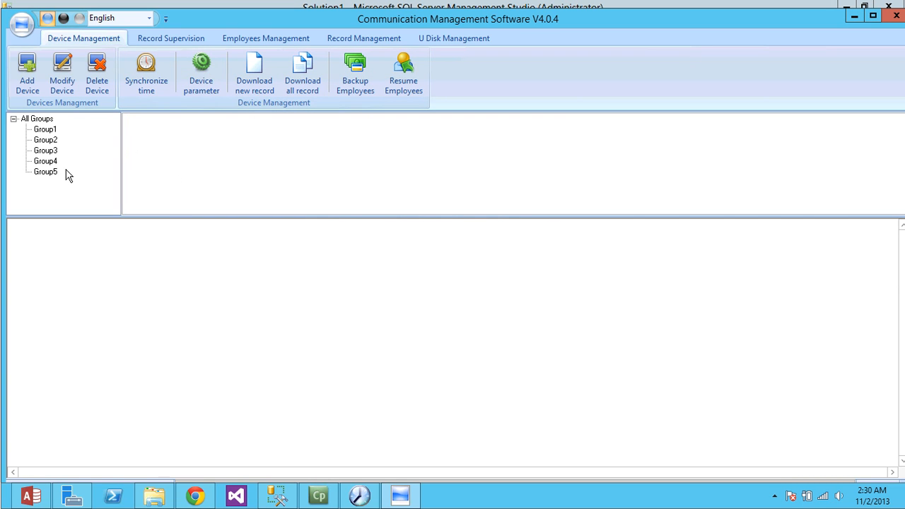
Enable Timing Downloading Record and add 07:00 as a downloading time
left_click(22, 26)
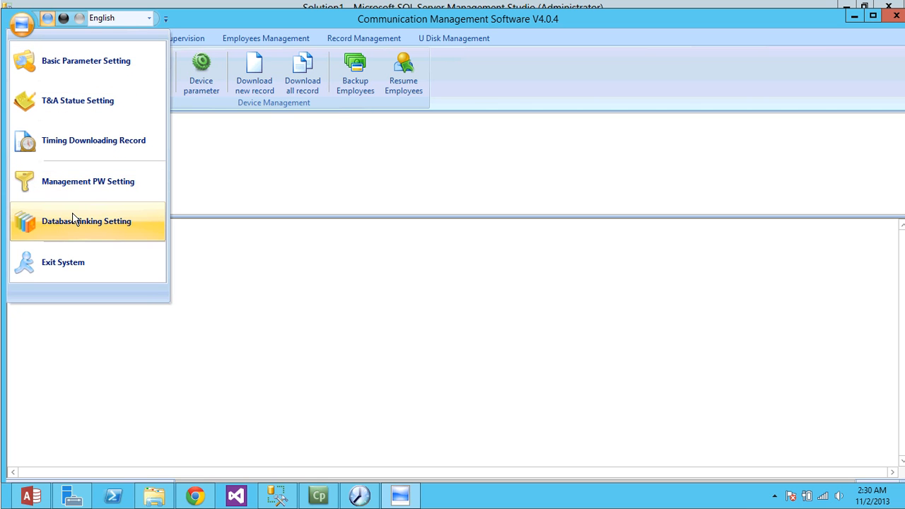
left_click(73, 150)
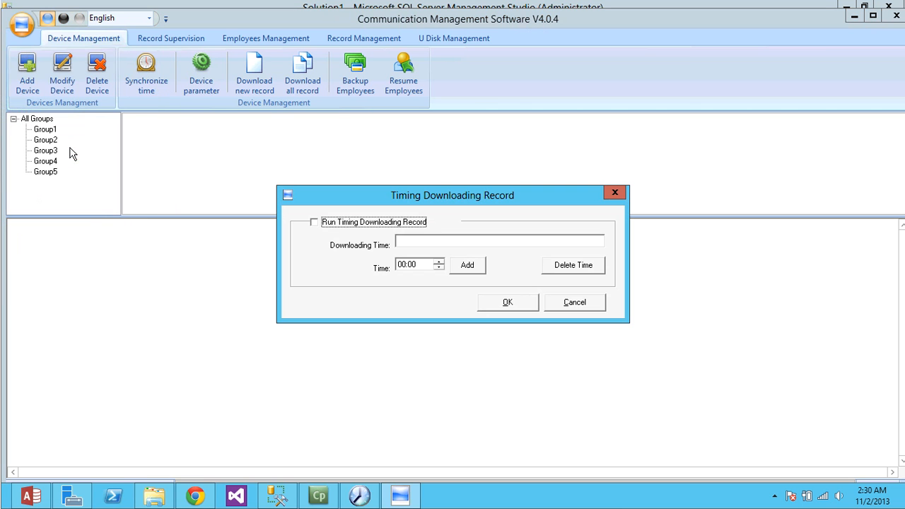
left_click(343, 228)
left_click(397, 241)
left_click(403, 265)
type("07")
left_click(469, 270)
Add 08:00 and 12:00 to the record downloading times
left_click(408, 269)
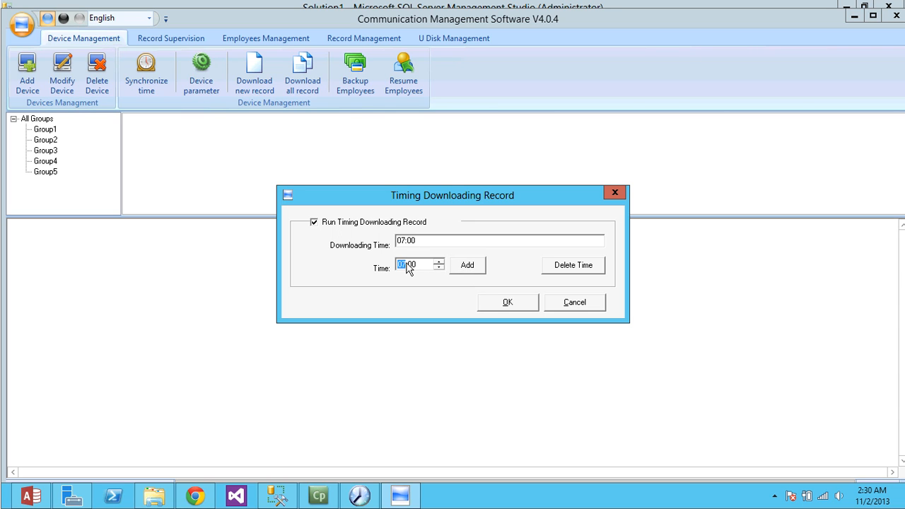
type("08")
left_click(464, 271)
left_click(404, 270)
left_click(468, 266)
Add 13:30 to the record downloading times and save the timed download settings
left_click(404, 267)
key("Down")
type("13")
key("Right")
type("30")
left_click(465, 267)
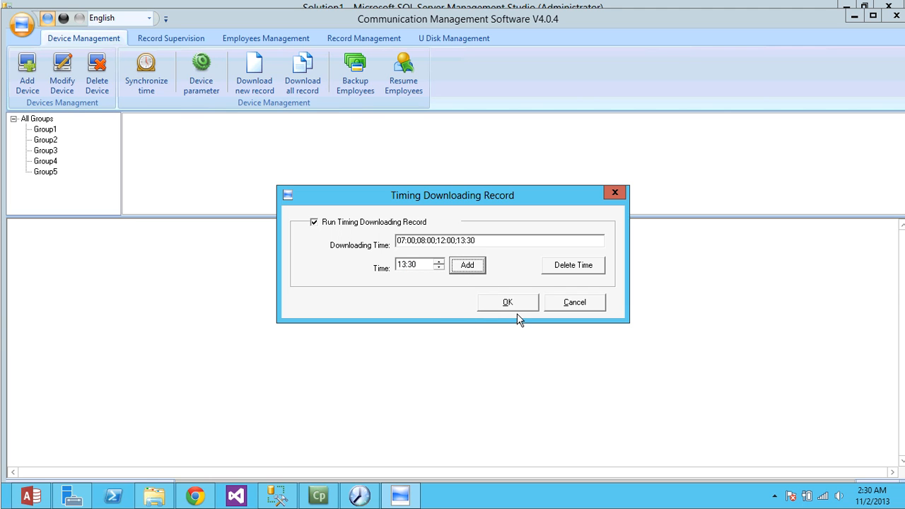
left_click(506, 302)
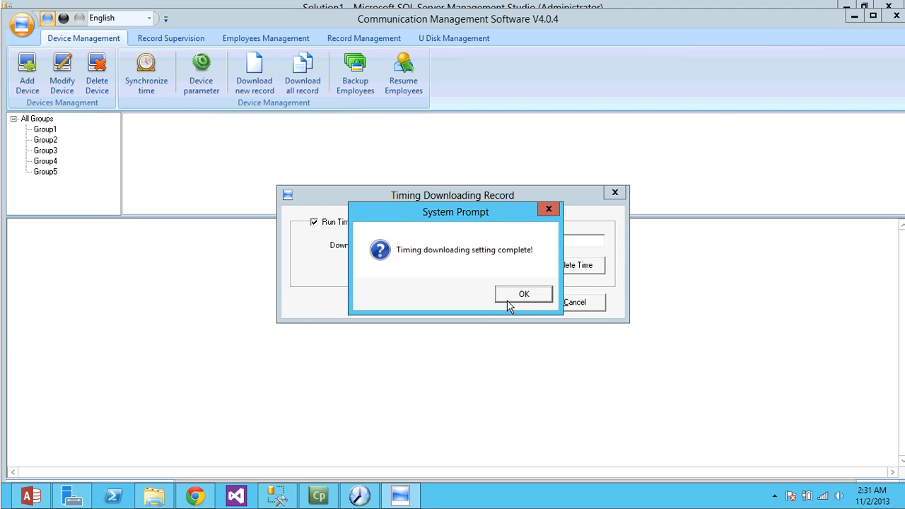
left_click(518, 297)
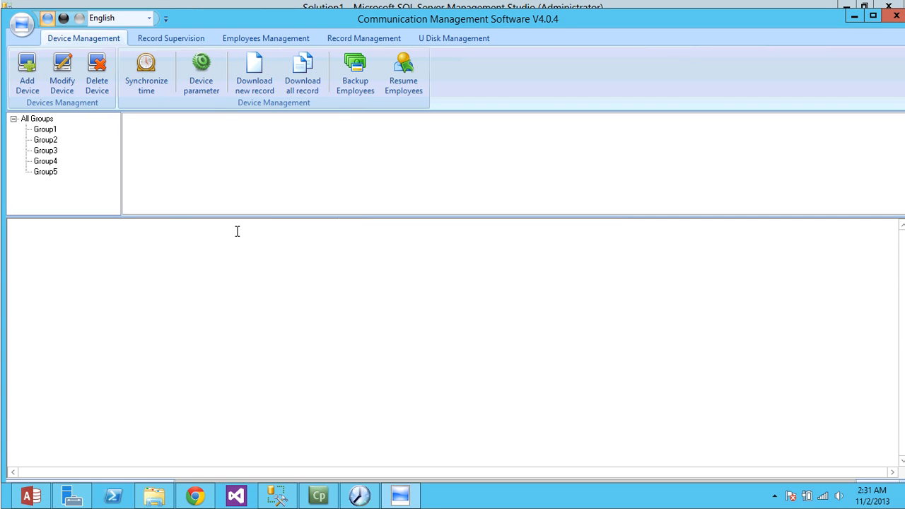
Start adding a device and set the IP address of the Facial Verify FacePass type to 192.168.1.201
left_click(24, 67)
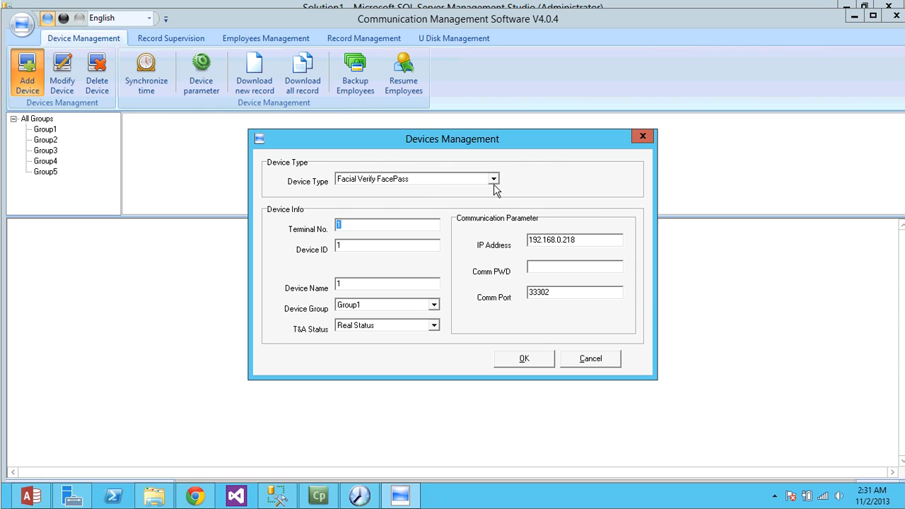
left_click(561, 239)
key("BackSpace")
type("1")
key("BackSpace")
key("BackSpace")
type("01")
Set the new device's type to Fingerprint/Card Verify and its communication mode to LAN, add it, and close the device form
left_click(444, 182)
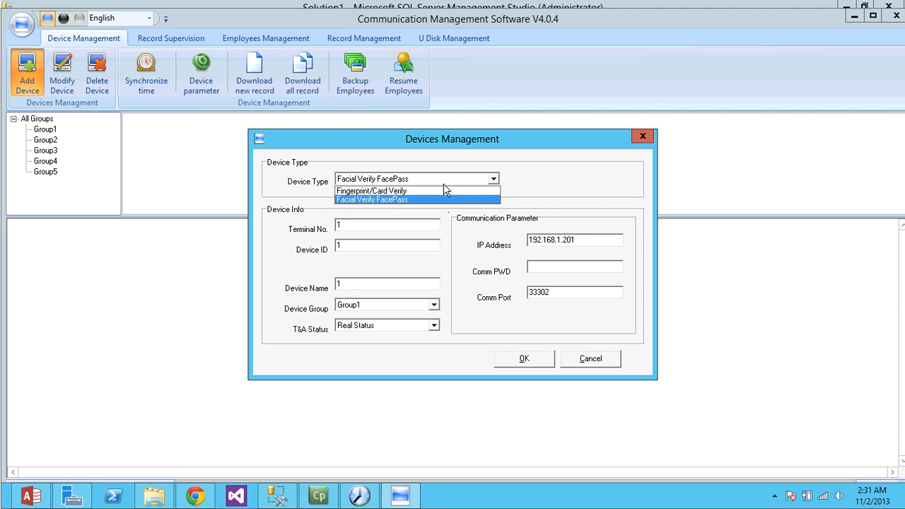
left_click(439, 192)
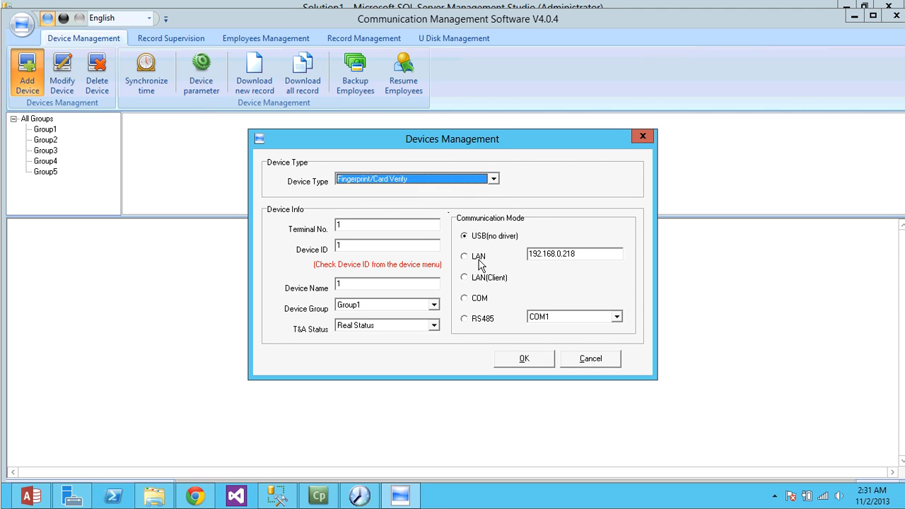
left_click(400, 249)
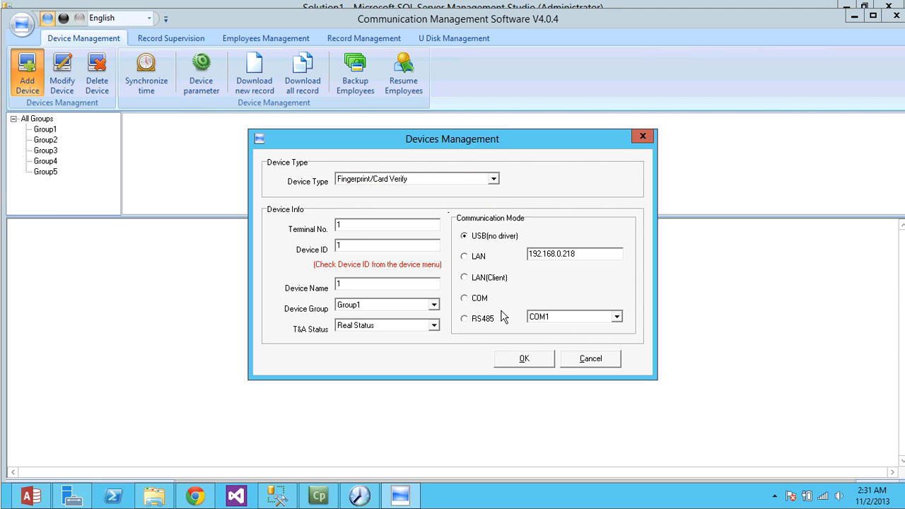
left_click(477, 257)
left_click(563, 253)
left_click(514, 363)
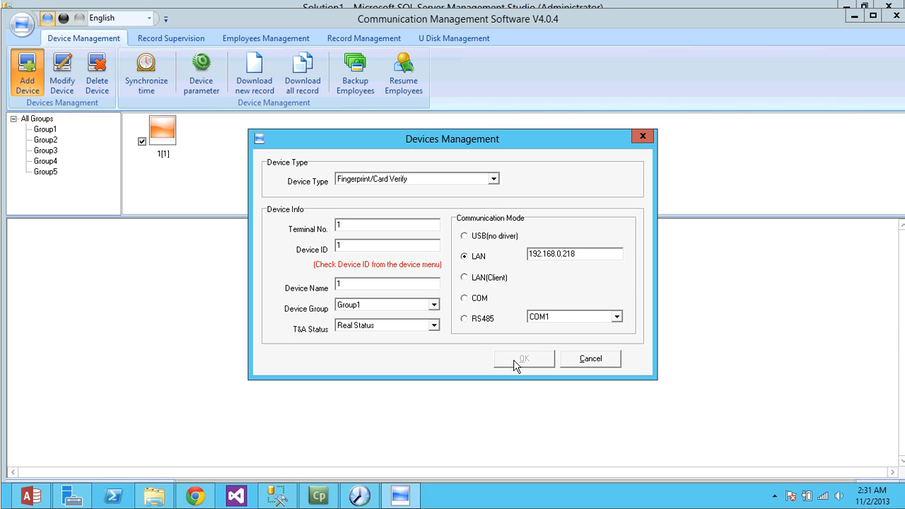
left_click(590, 359)
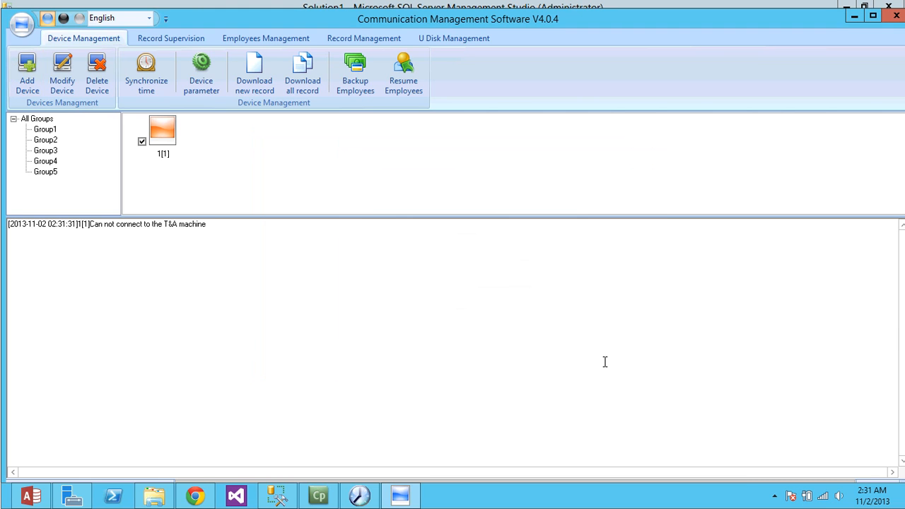
Try to download all records from device 1[1]
left_click(165, 129)
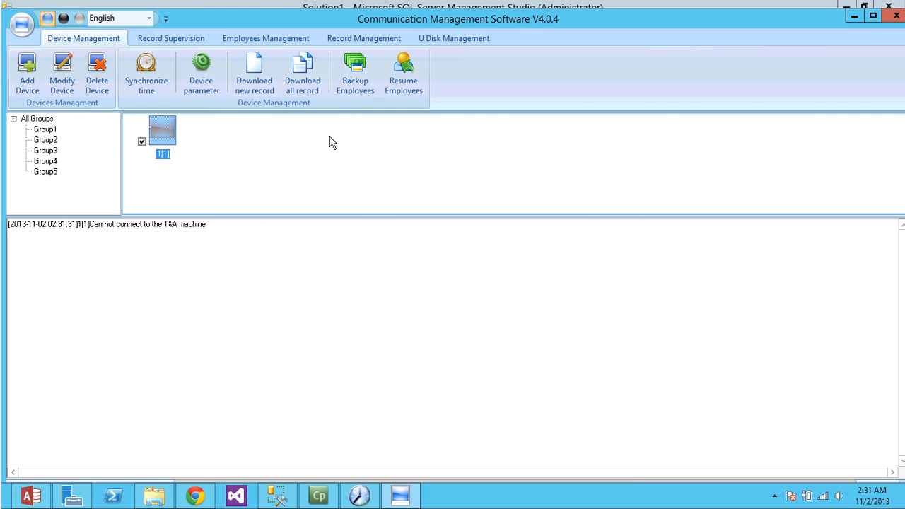
left_click(298, 85)
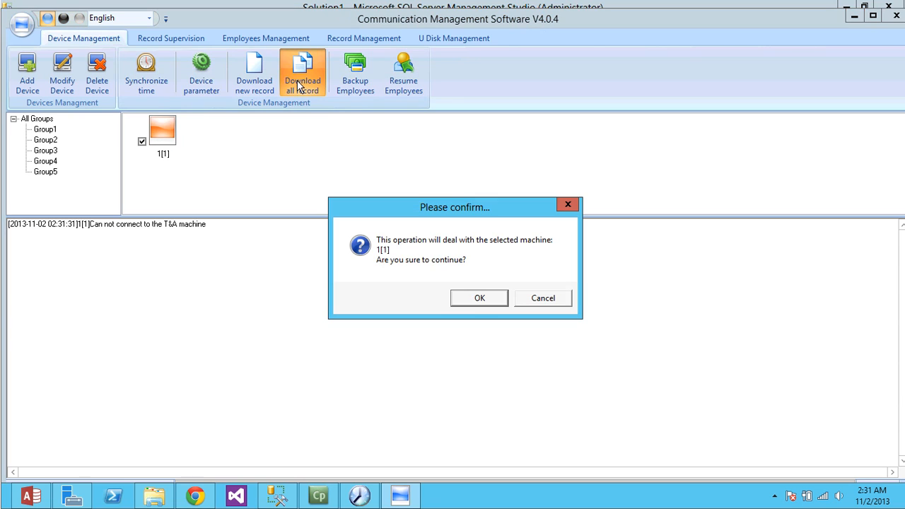
left_click(472, 302)
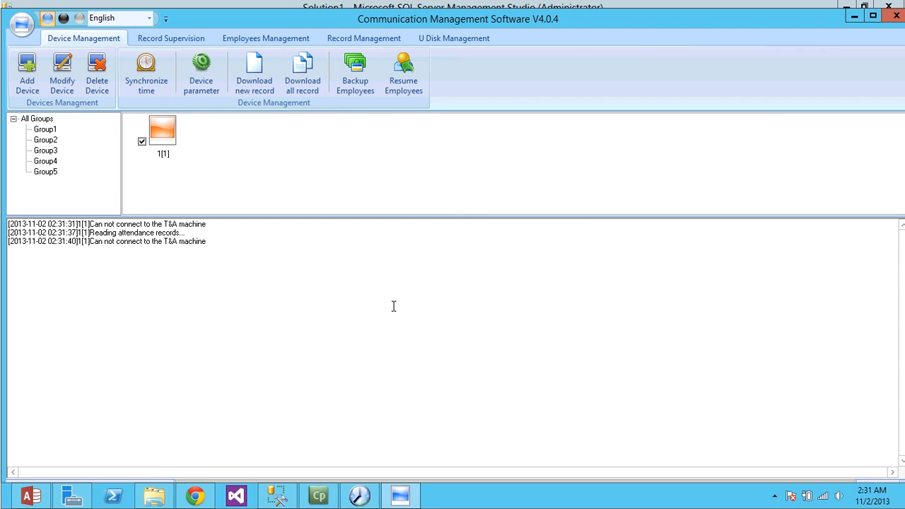
Check the connection properties of the DYNH5 wireless network, cancel without changes, and close the network list
left_click(823, 499)
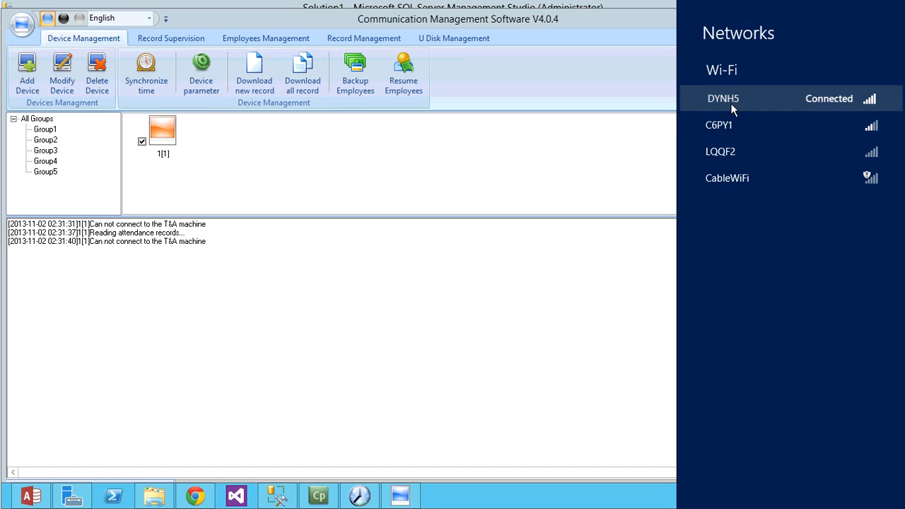
left_click(732, 106)
right_click(732, 119)
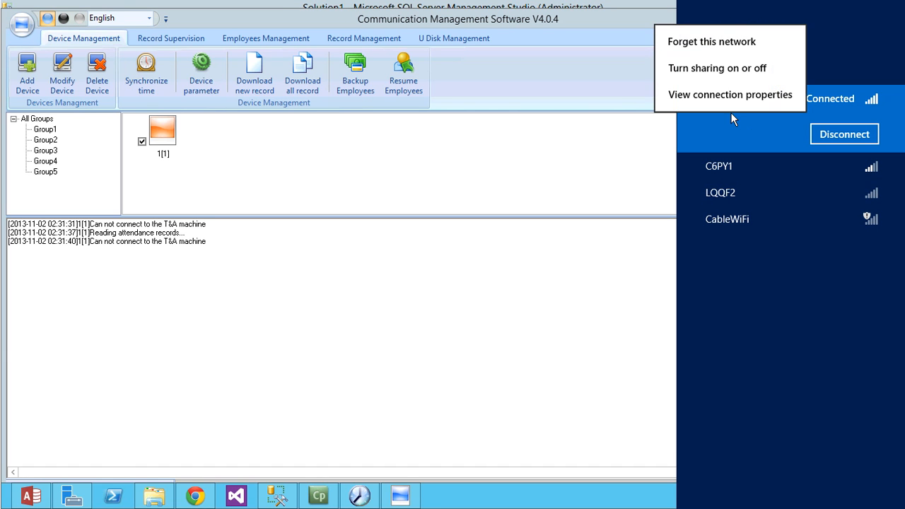
left_click(722, 100)
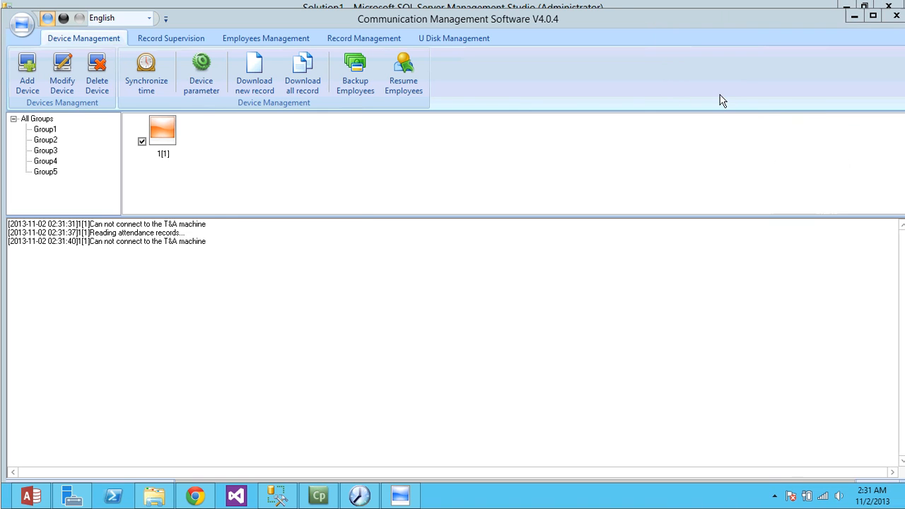
left_click(131, 137)
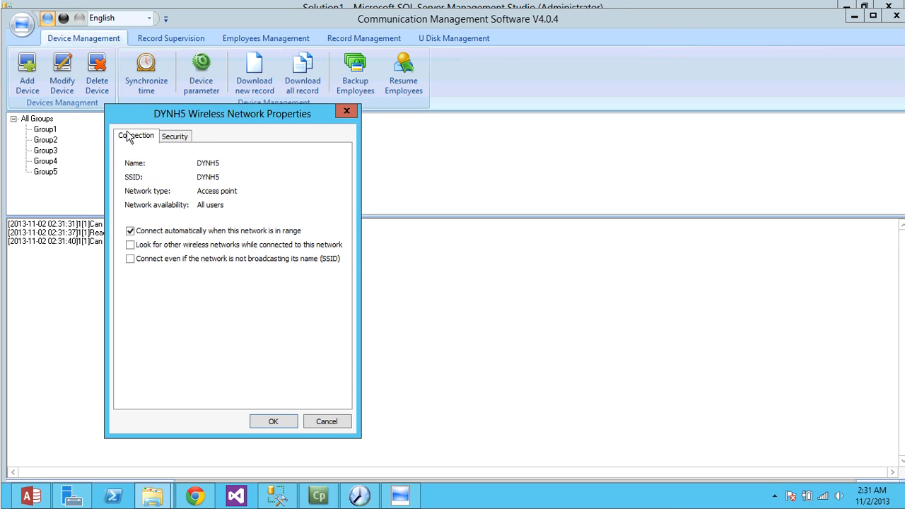
left_click(324, 424)
left_click(825, 498)
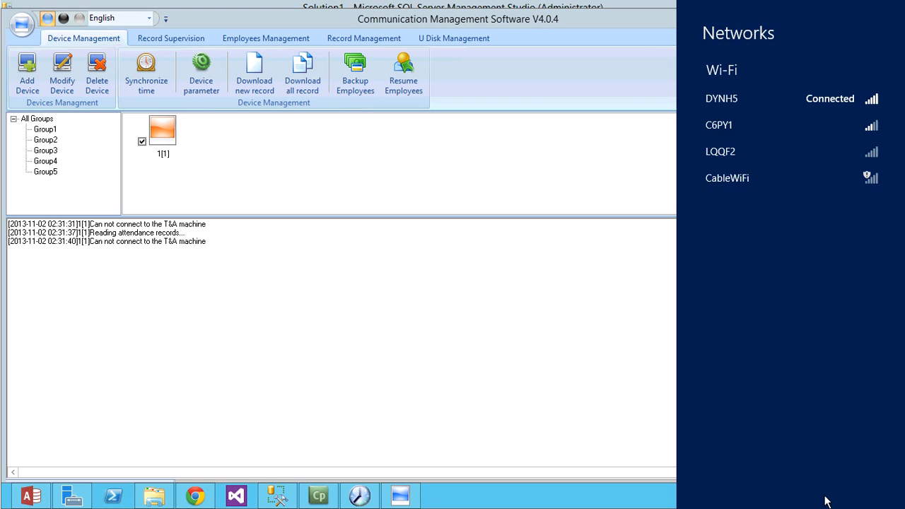
left_click(575, 341)
Search the installed apps and open the Windows Control Panel
key("super")
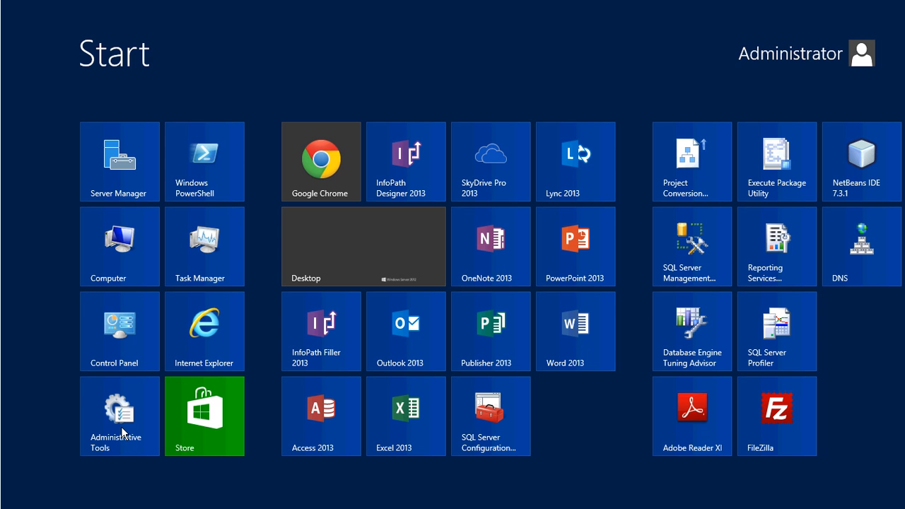
type("netw")
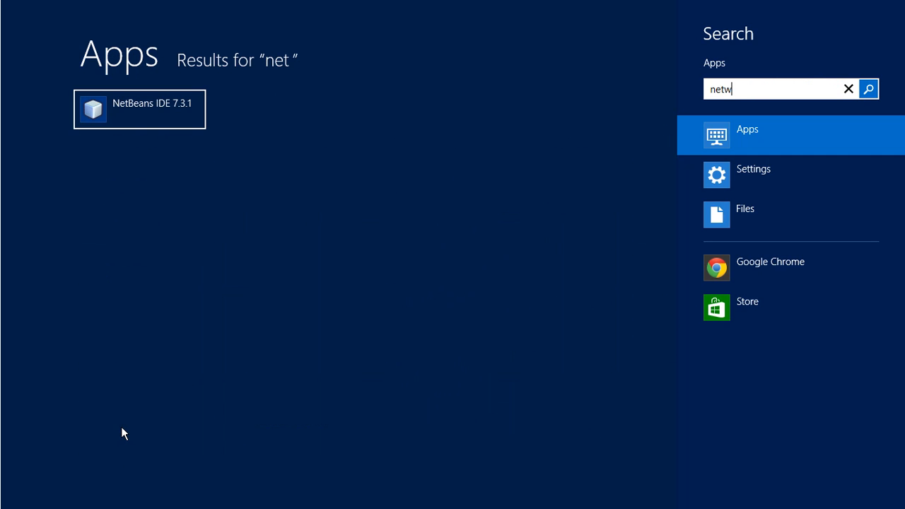
key("BackSpace")
key("BackSpace")
key("BackSpace")
key("BackSpace")
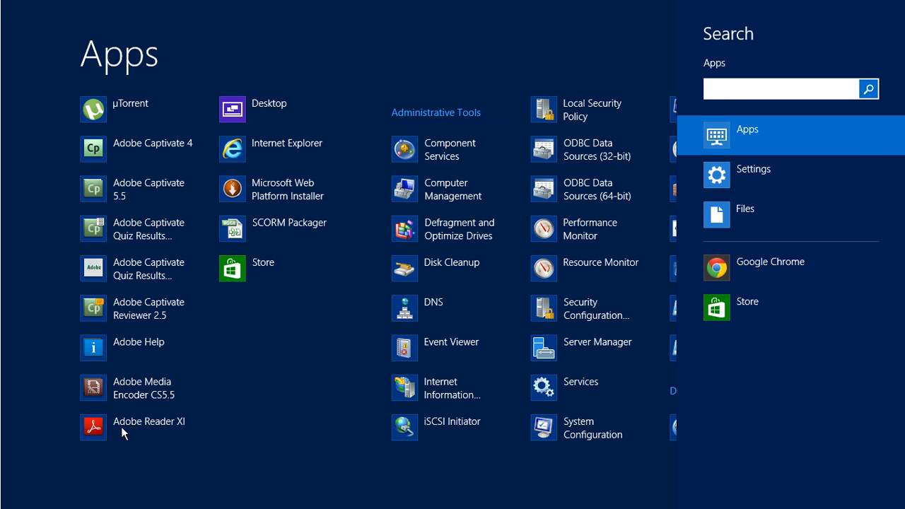
type("com")
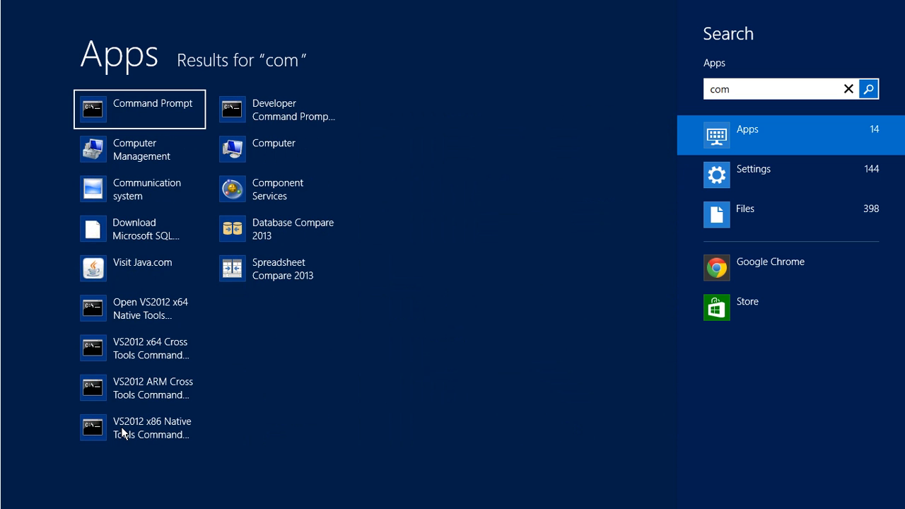
key("BackSpace")
type("t")
key("BackSpace")
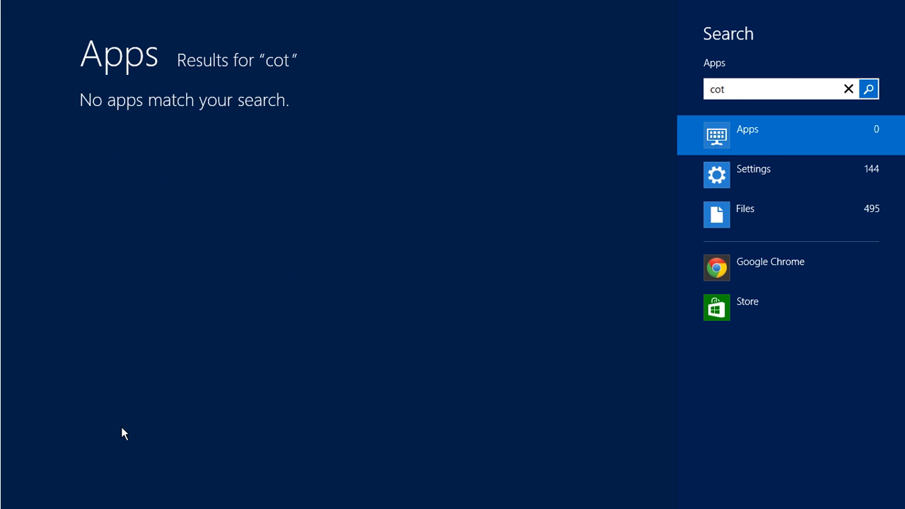
key("Return")
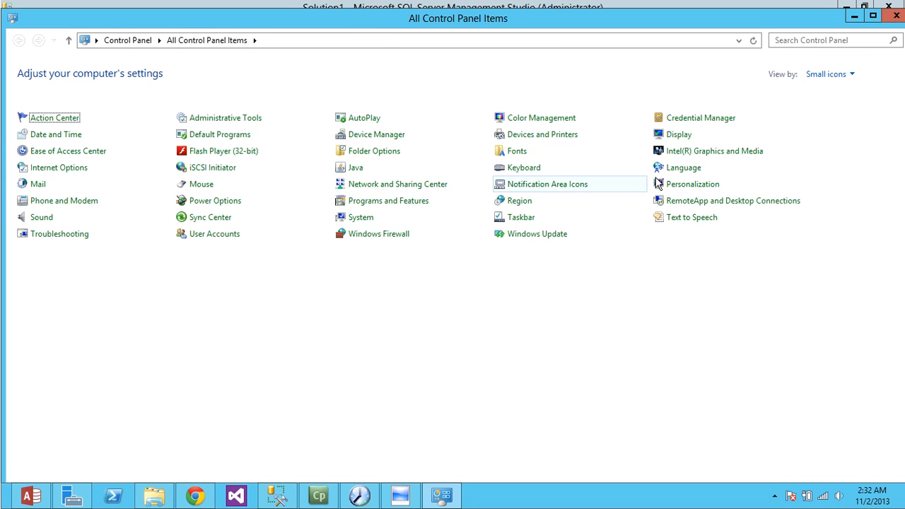
Examine the network connection details of the Wi-Fi (DYNH5) connection in Network and Sharing Center, and close the status windows
left_click(443, 187)
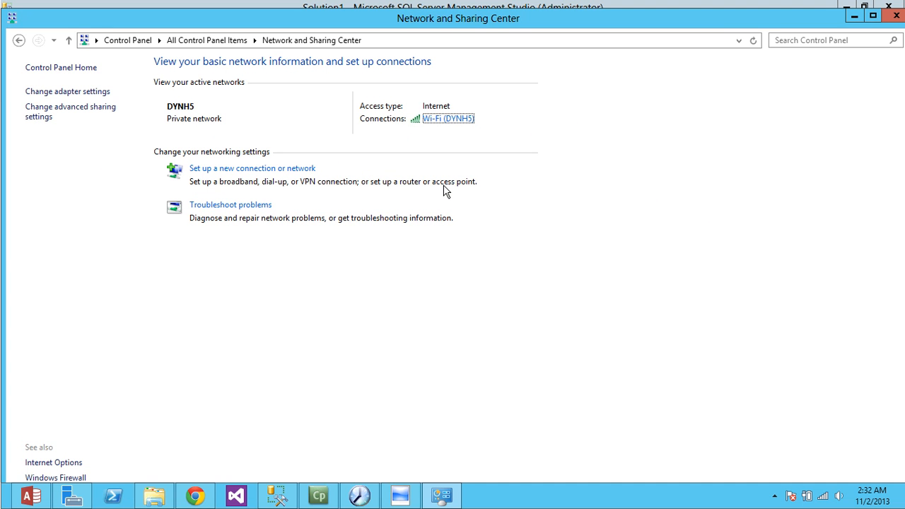
left_click(431, 119)
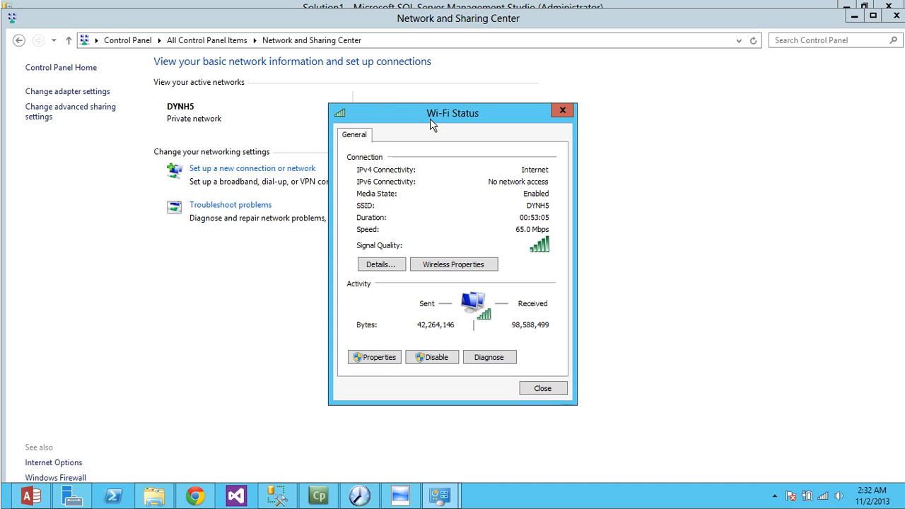
left_click(367, 265)
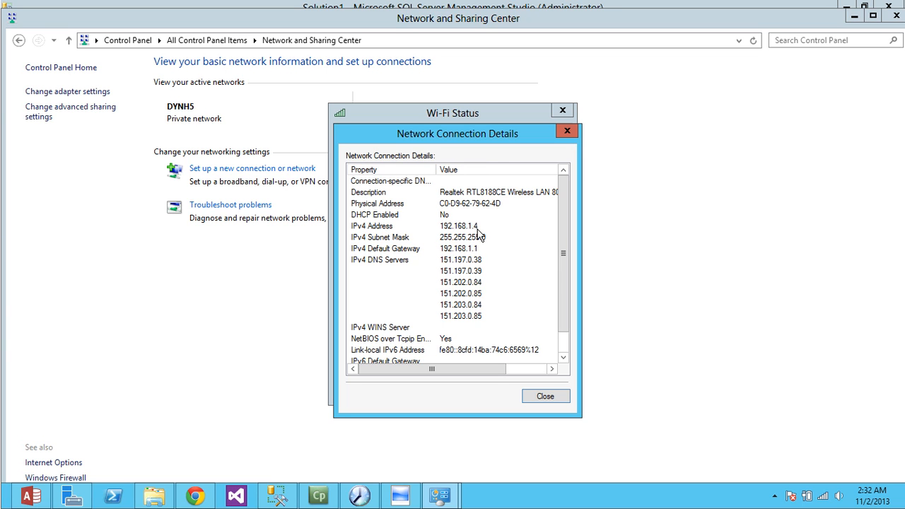
left_click(544, 396)
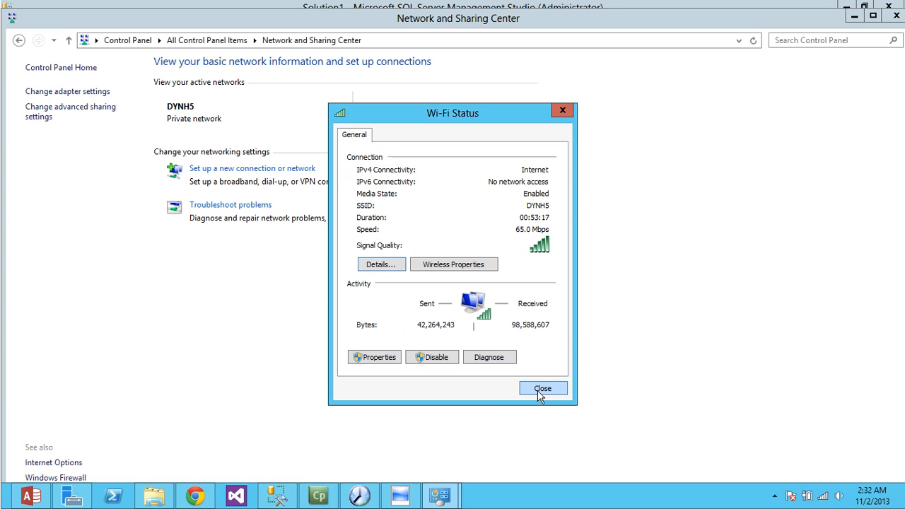
left_click(539, 390)
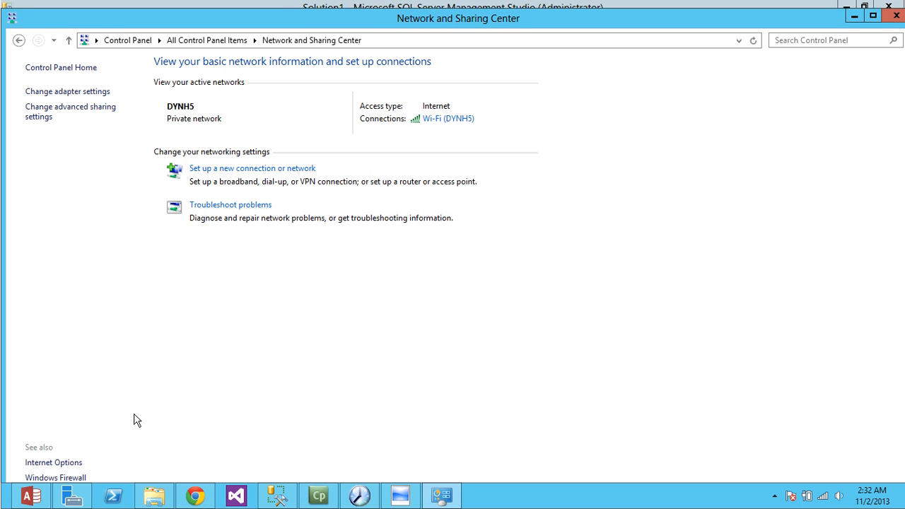
Find and open the Windows Command Prompt
key("super")
type("d")
key("BackSpace")
type("p")
key("BackSpace")
type("cm")
key("super")
Ping the time attendance device at 192.168.1.201 and repeat the ping
type("ping 19")
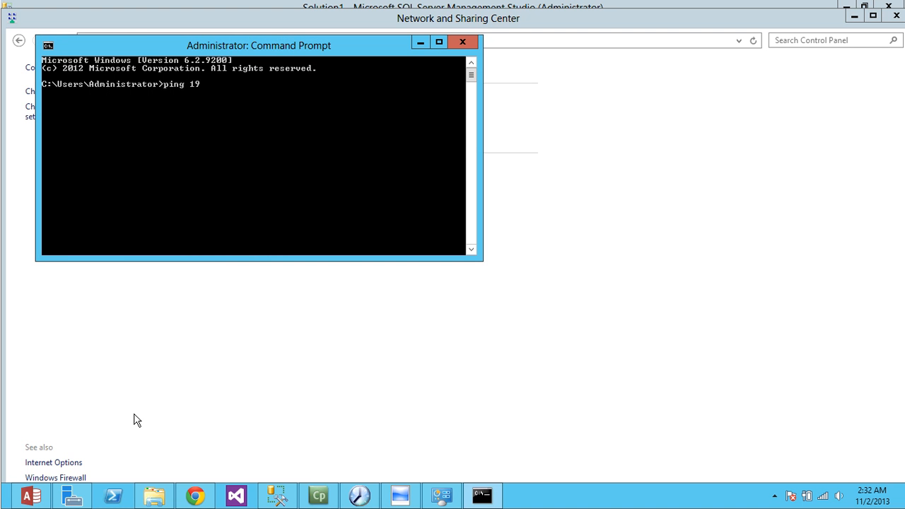
type("2.168.")
key("BackSpace")
type("201")
key("Return")
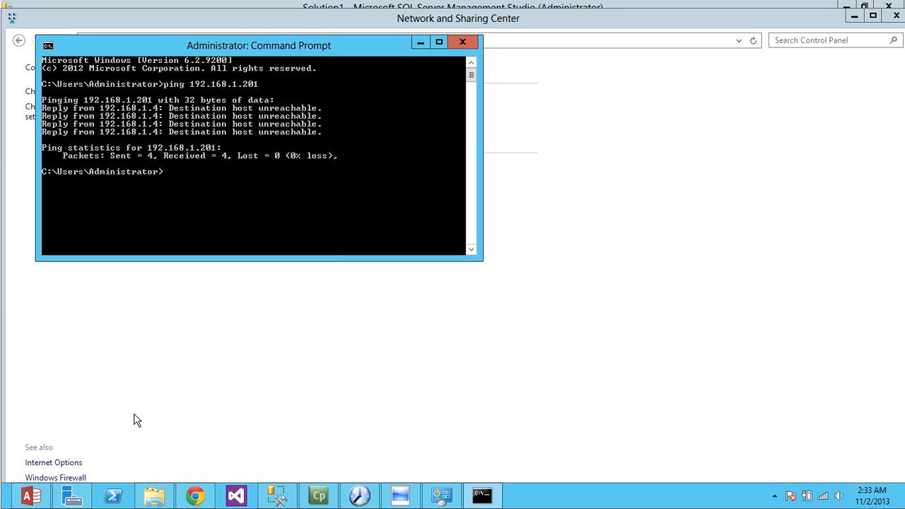
key("Up")
key("Return")
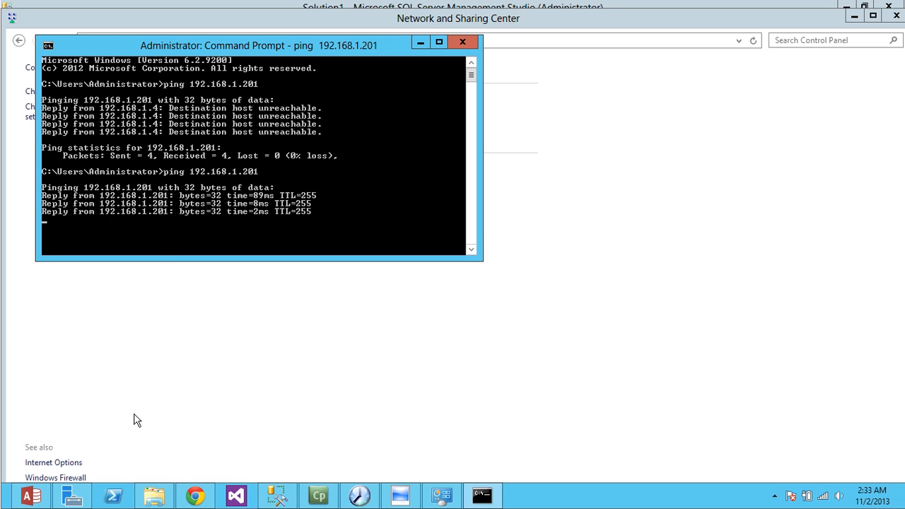
Switch to Communication Management Software and try again to download all records from device 1[1]
left_click(388, 495)
left_click(308, 83)
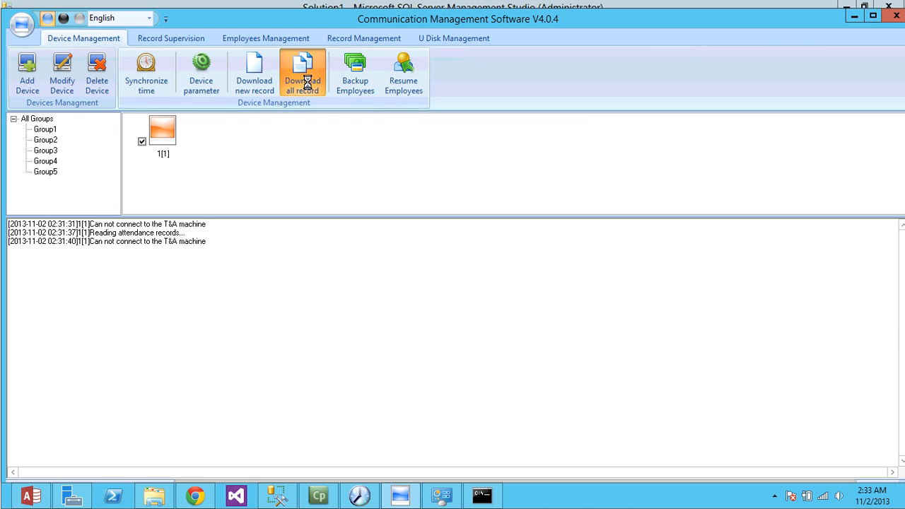
left_click(474, 300)
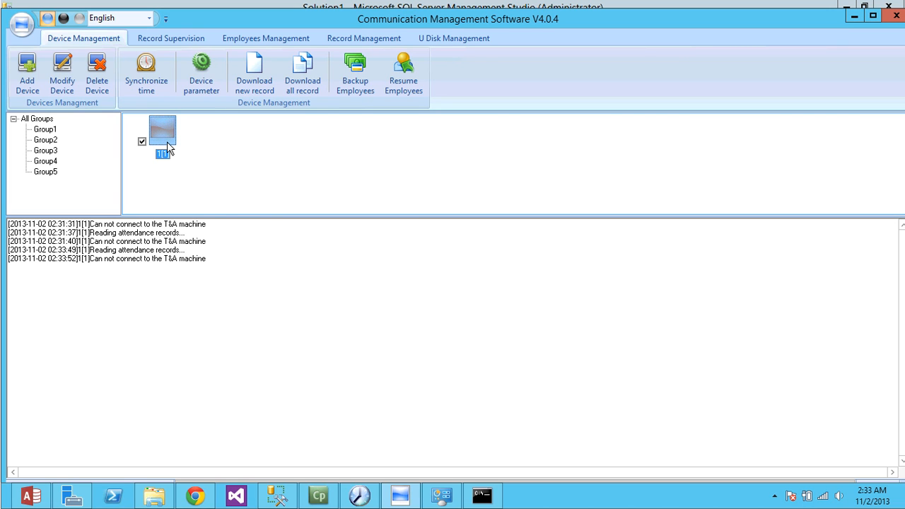
Inspect the communication details of device 1[1] and request its device information
mouse_move(167, 143)
right_click(167, 141)
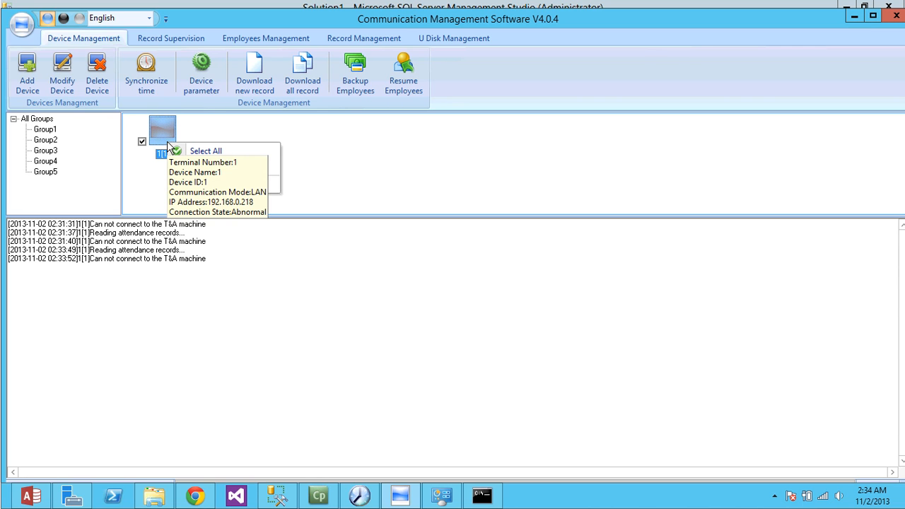
left_click(164, 114)
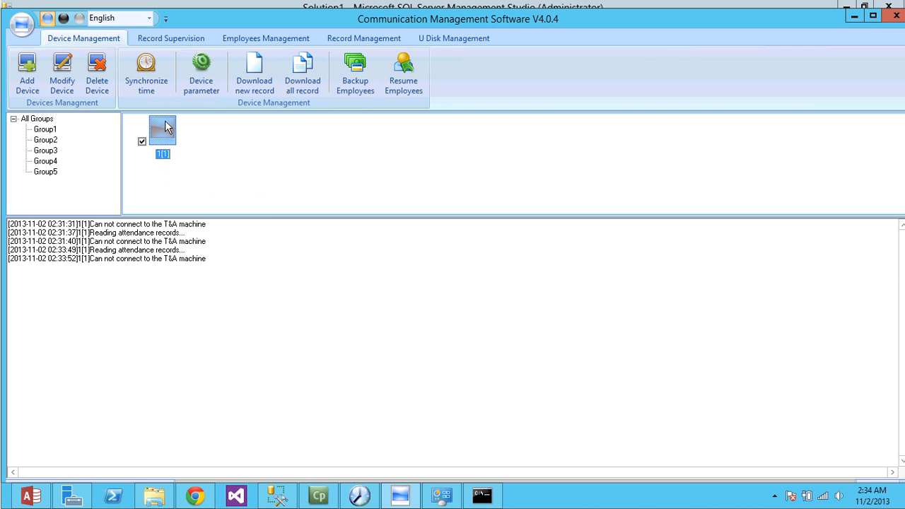
right_click(165, 120)
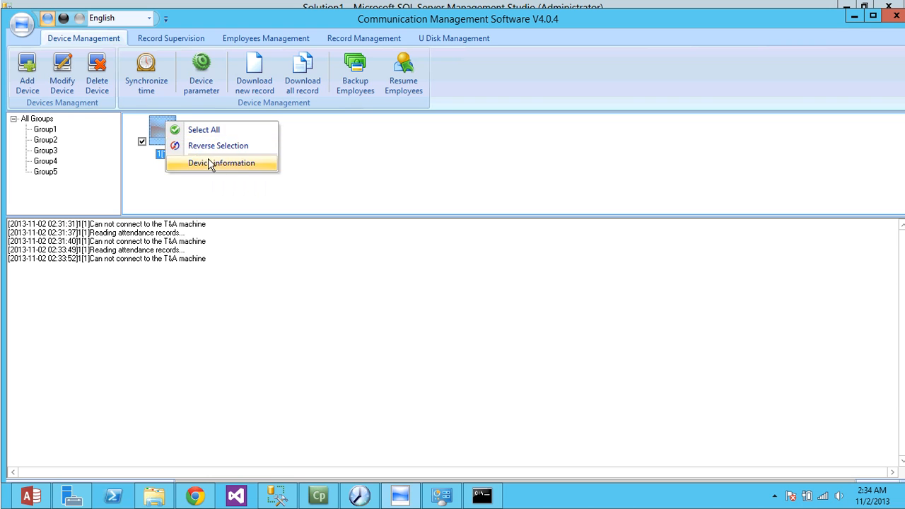
left_click(209, 165)
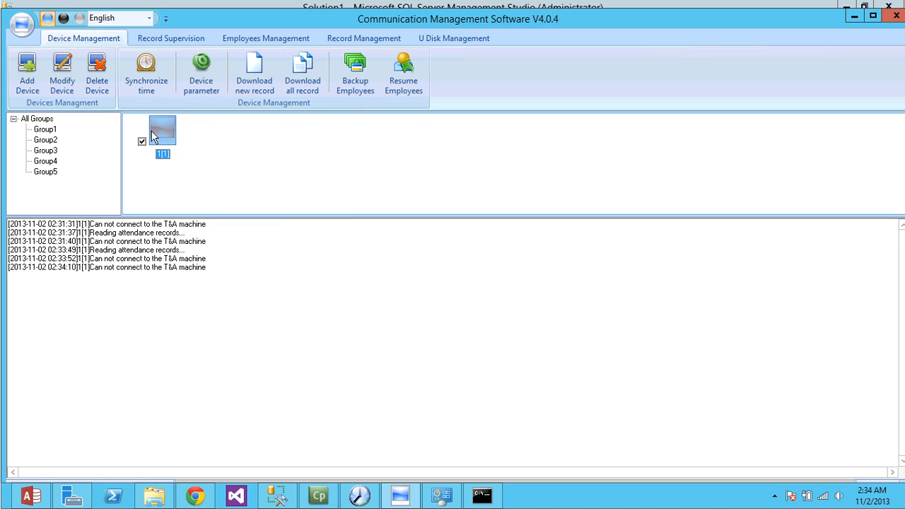
Delete device 1[1] and start adding a replacement device
left_click(97, 74)
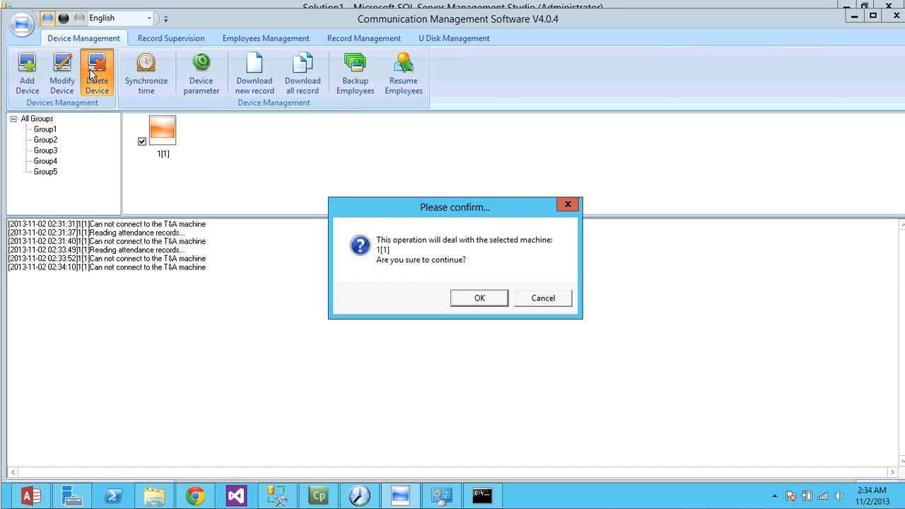
left_click(477, 297)
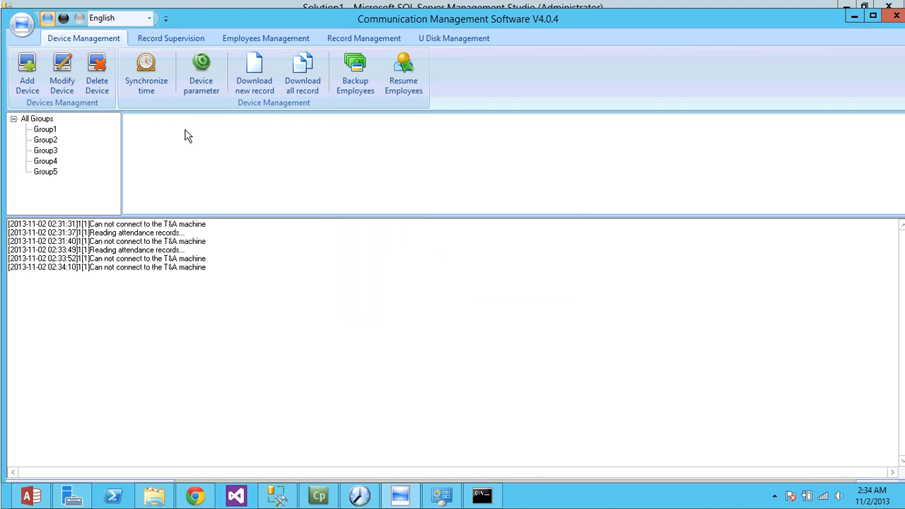
left_click(26, 78)
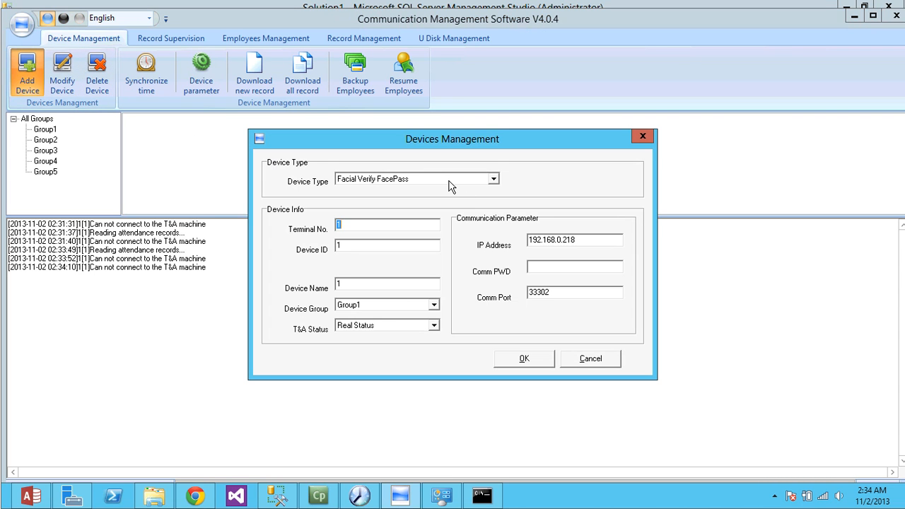
left_click(562, 240)
key("BackSpace")
type("1")
key("End")
key("BackSpace")
key("BackSpace")
type("01")
Set the new device's type to Fingerprint/Card Verify and its communication mode to LAN
left_click(449, 178)
left_click(436, 192)
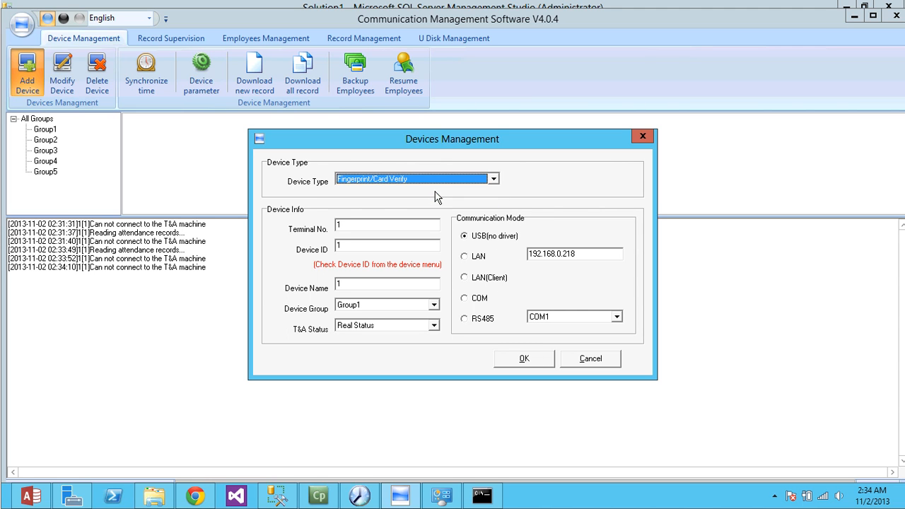
left_click(464, 256)
Set the device's LAN IP address to 192.168.1.201, add the device, and close the form
left_click(563, 254)
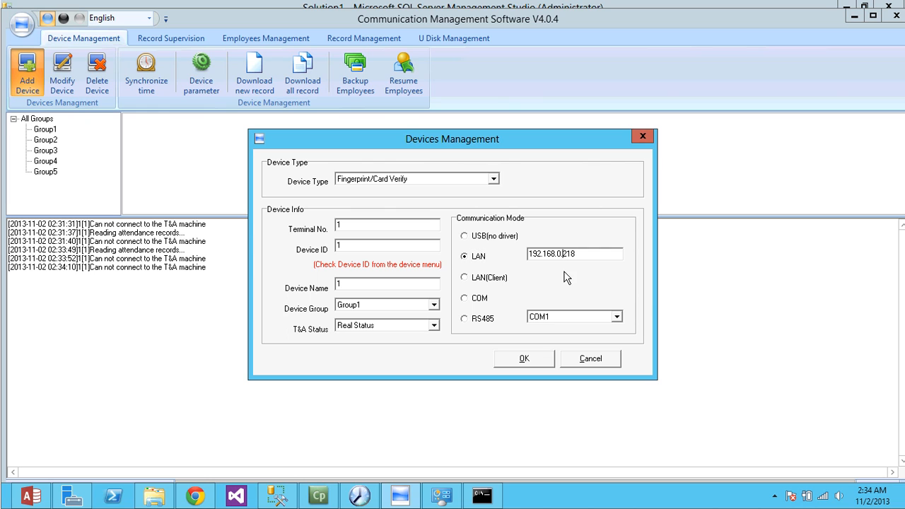
key("BackSpace")
key("Delete")
key("Delete")
key("Delete")
key("Delete")
type("1.218")
key("BackSpace")
key("BackSpace")
type("01")
left_click(523, 359)
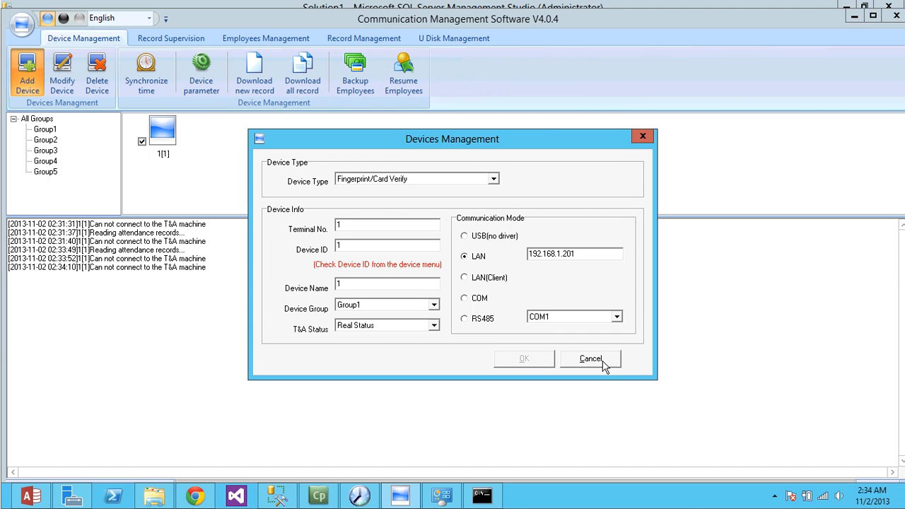
left_click(589, 359)
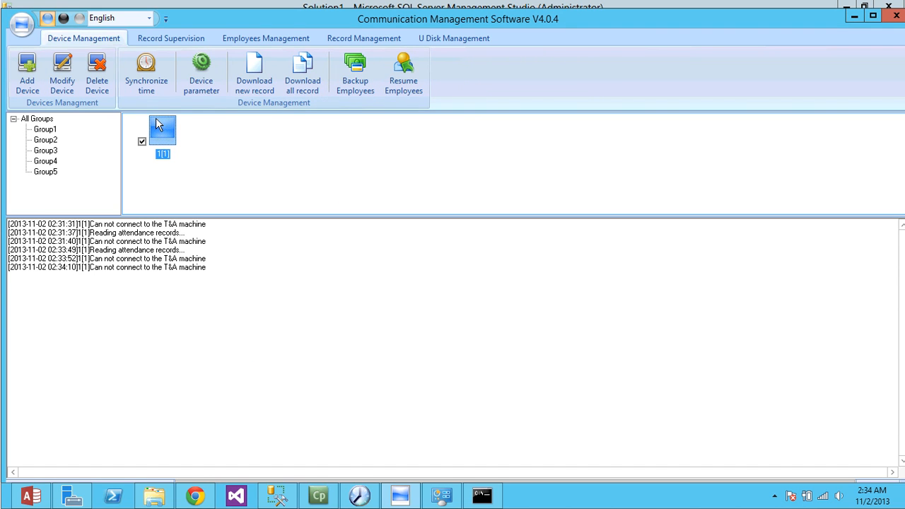
Download all attendance records from the newly added device 1[1] and check the completion entry in the log
left_click(314, 82)
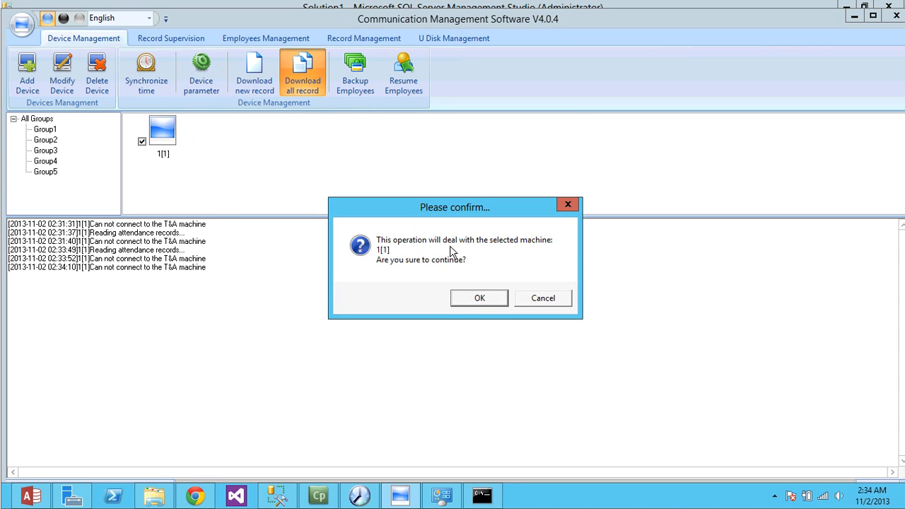
left_click(463, 293)
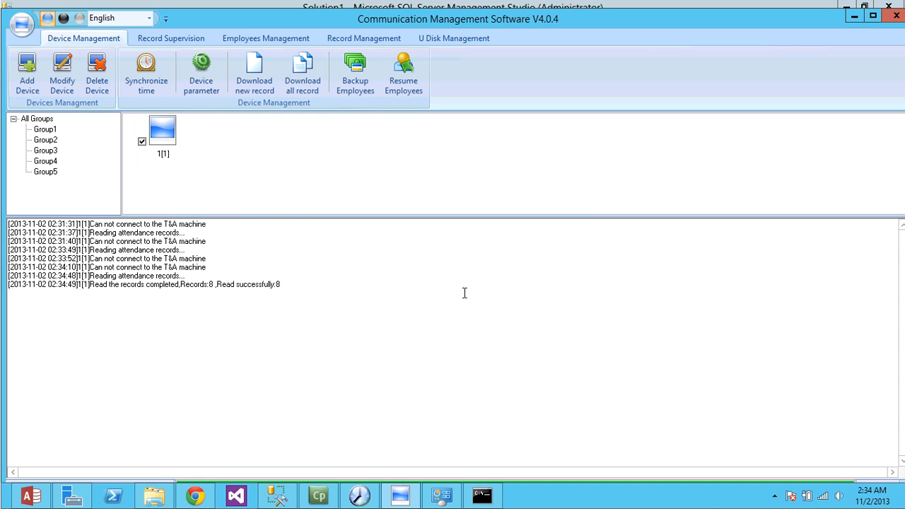
double_click(255, 285)
left_click(255, 285)
Switch to SQL Server Management Studio and select the top 1000 rows of the Anviz database's dbo.V_Record view to examine the check times
left_click(276, 496)
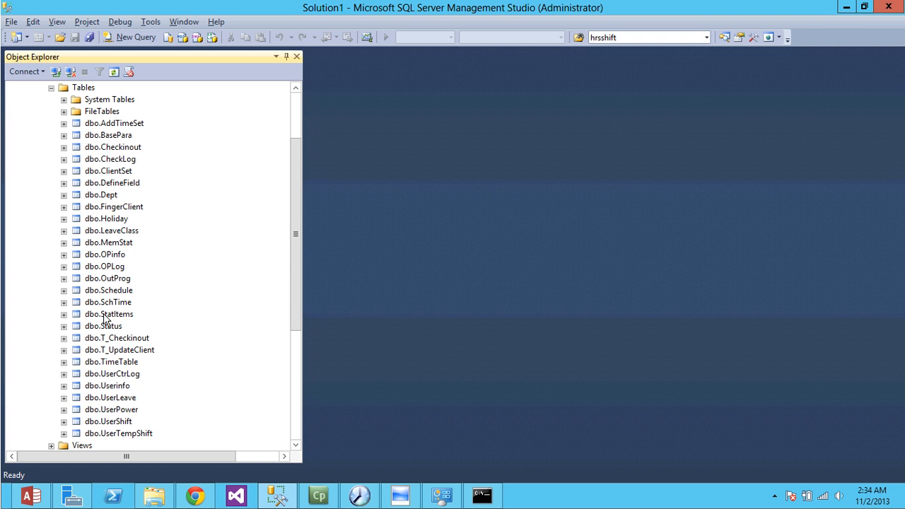
left_click(52, 88)
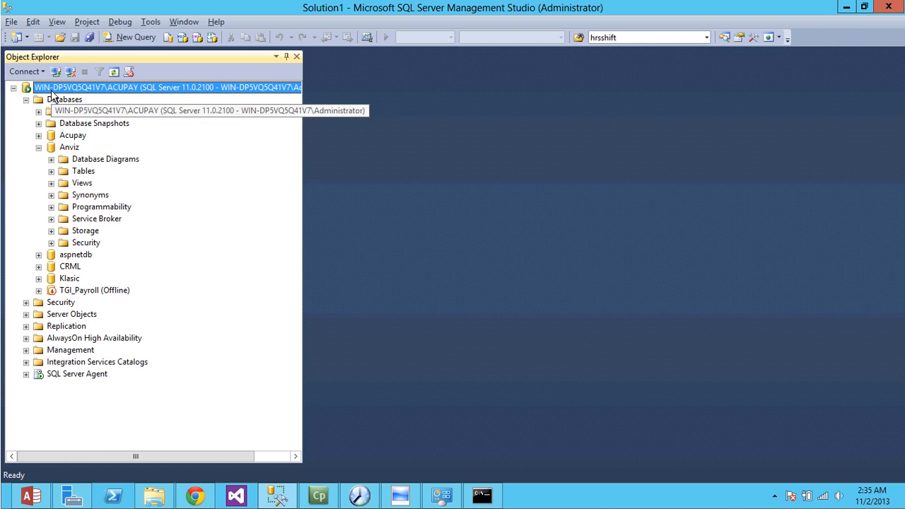
left_click(52, 184)
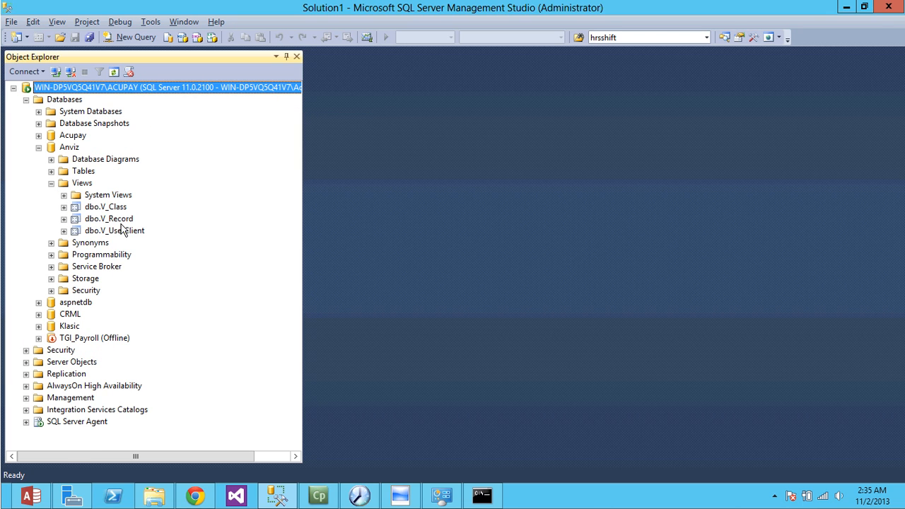
right_click(125, 223)
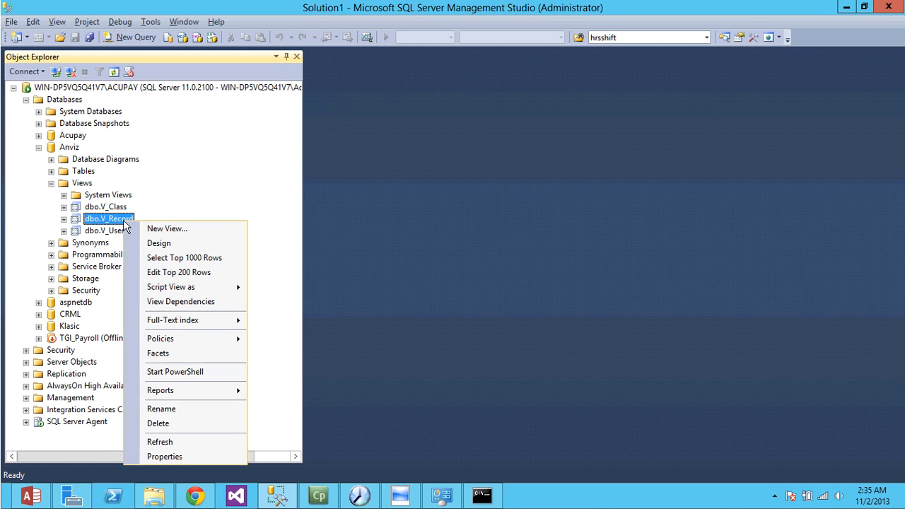
left_click(159, 258)
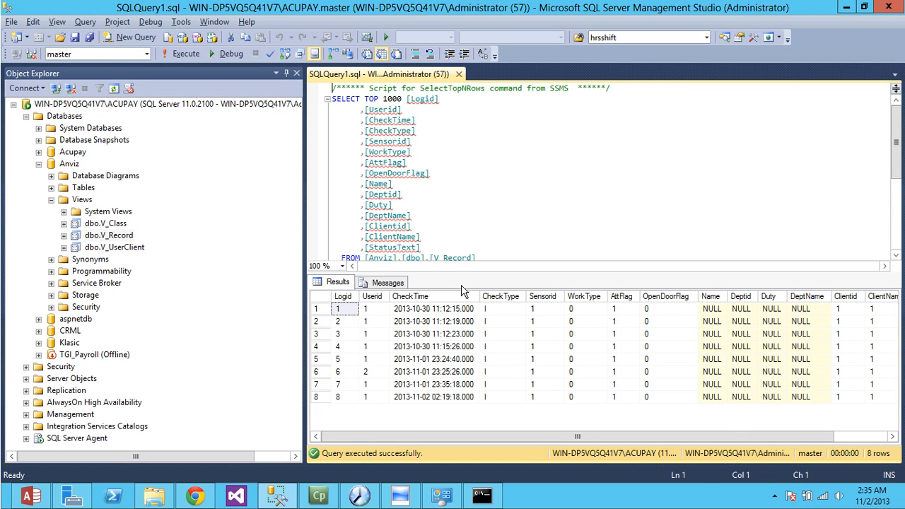
left_click(376, 313)
left_click(425, 314)
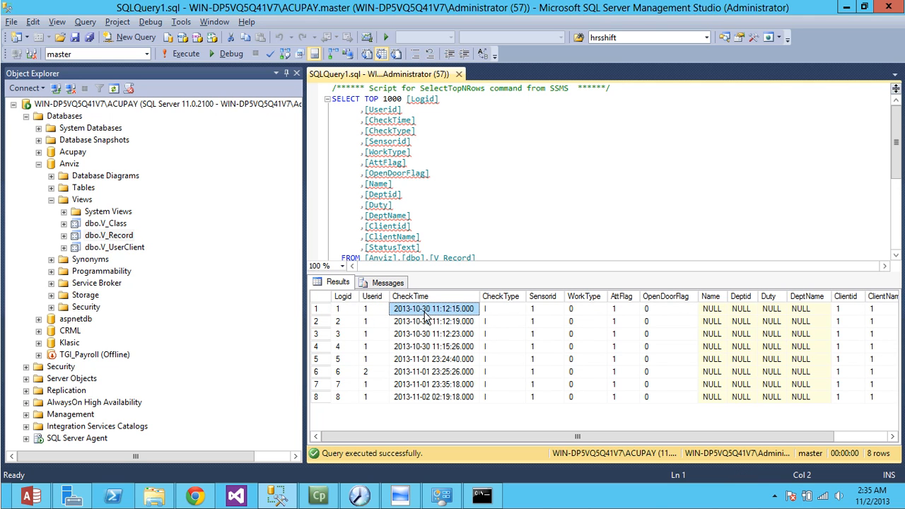